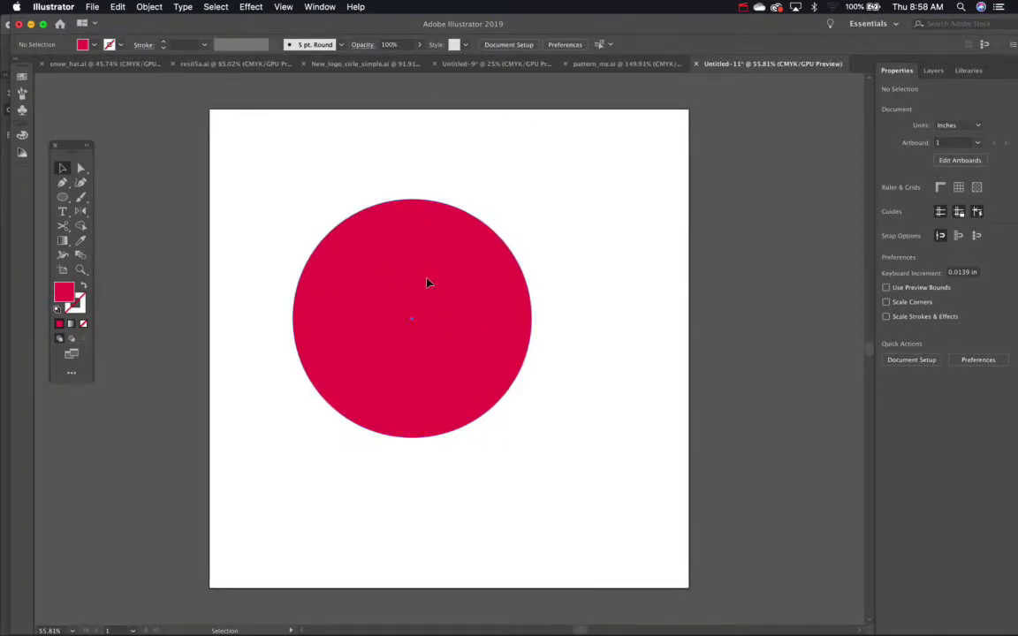
Duplicate the red circle beside the original and fill the copy with a vertical white-to-black linear gradient, black toward the upper half
drag(427, 282, 610, 304)
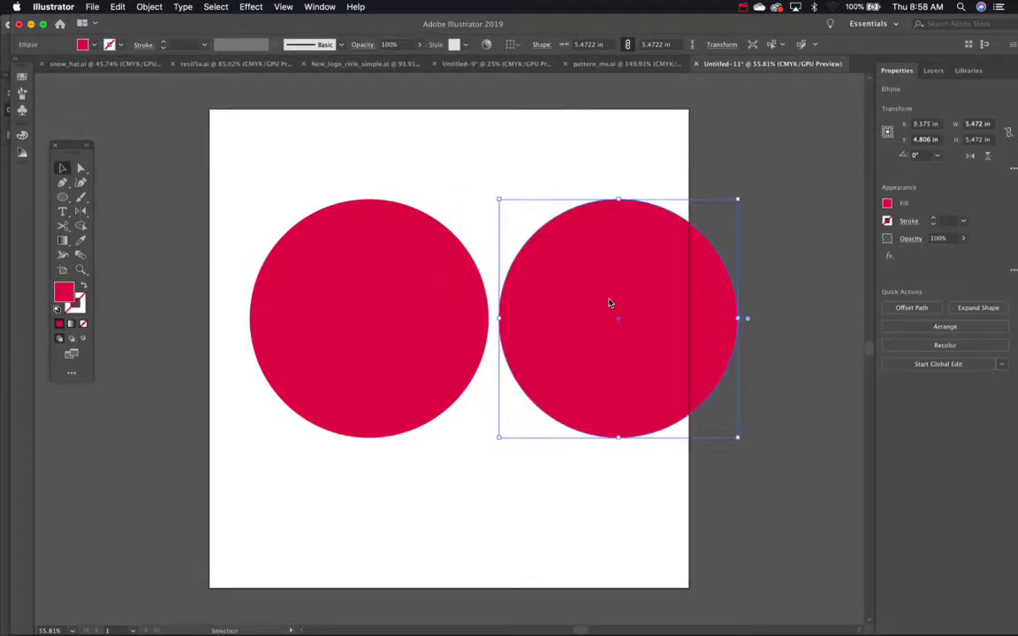
click(62, 241)
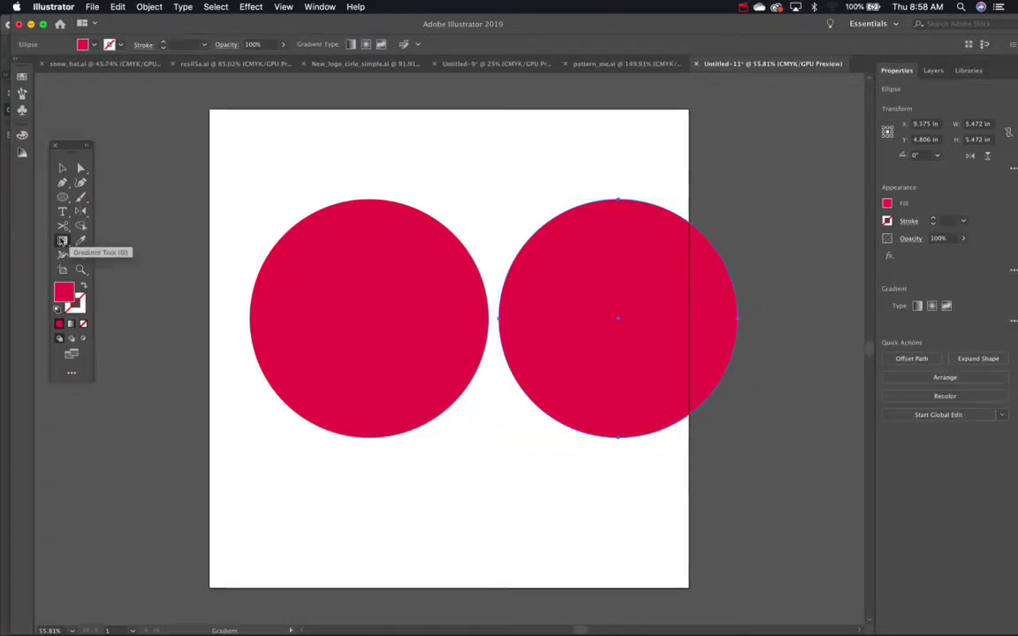
double_click(63, 240)
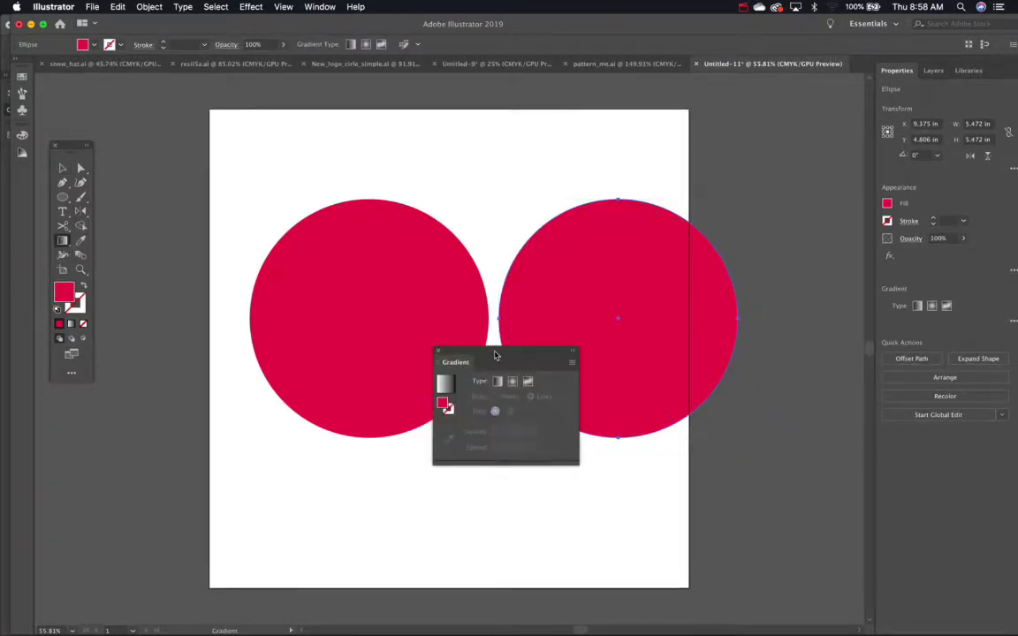
drag(494, 355, 182, 107)
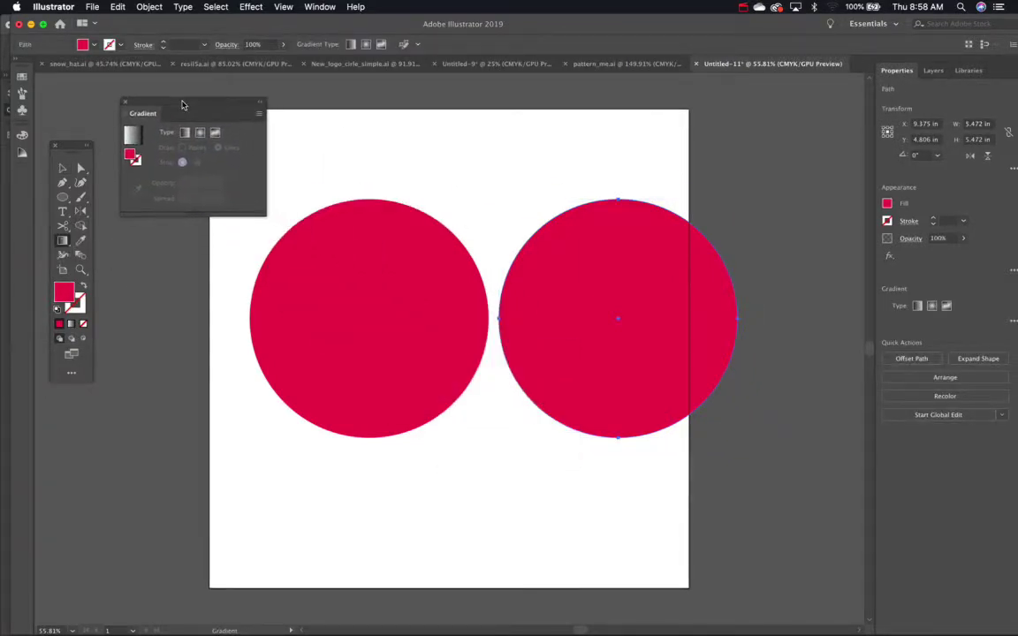
click(130, 134)
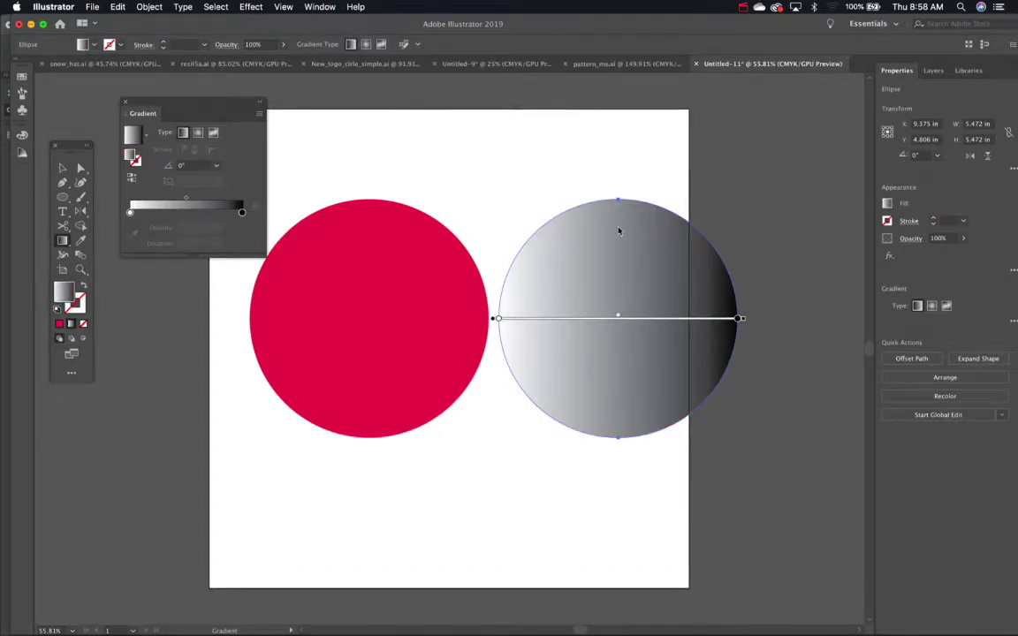
mouse_move(618, 205)
mouse_down()
mouse_move(617, 409)
mouse_move(616, 220)
mouse_move(618, 285)
mouse_up()
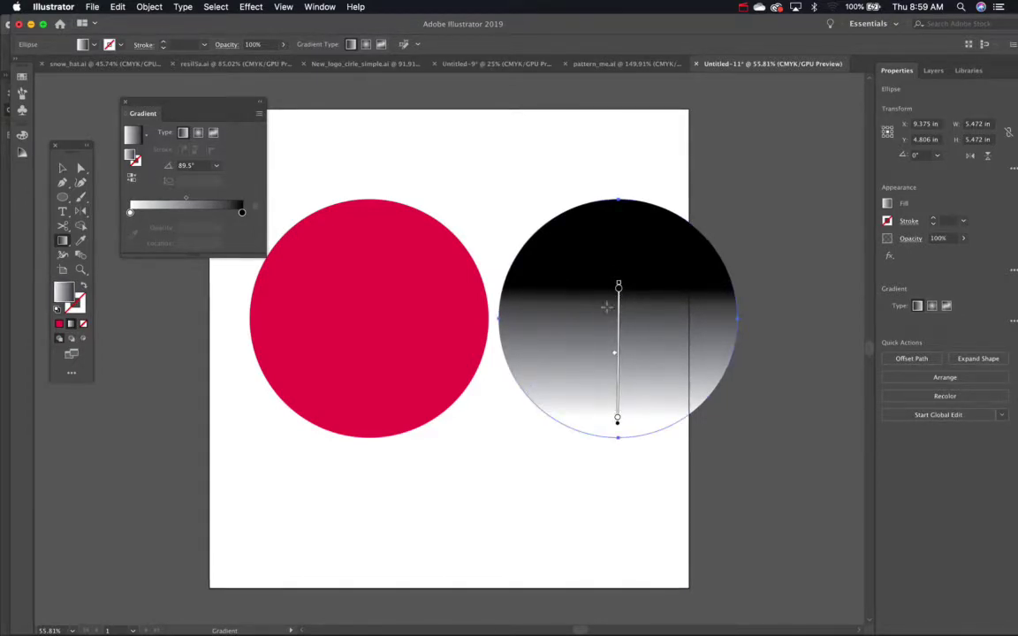
Set the opacity of the gradient's white color stop to 0%
click(131, 213)
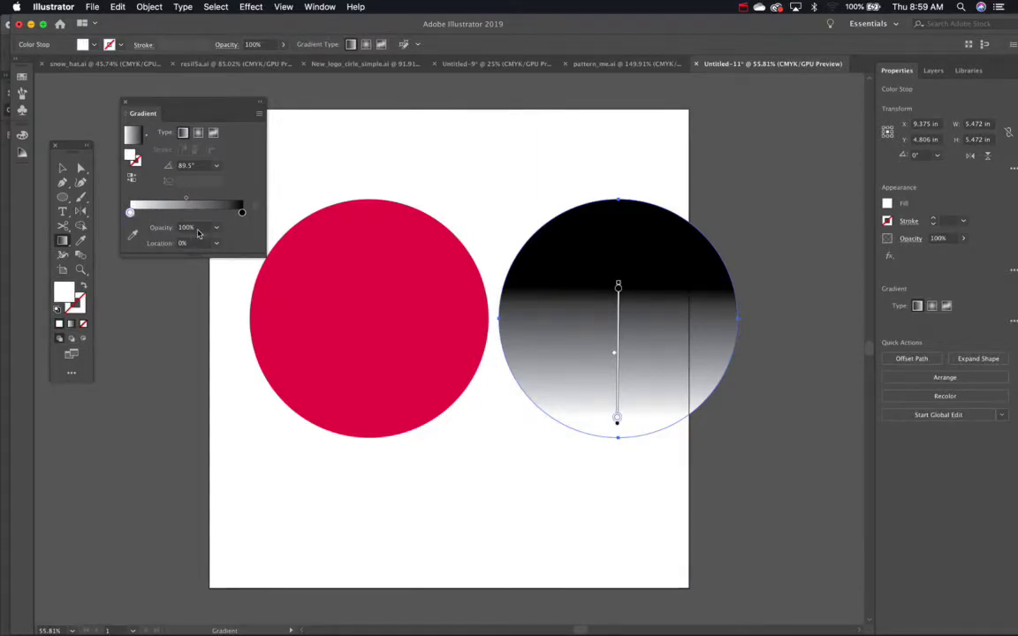
drag(200, 228, 154, 224)
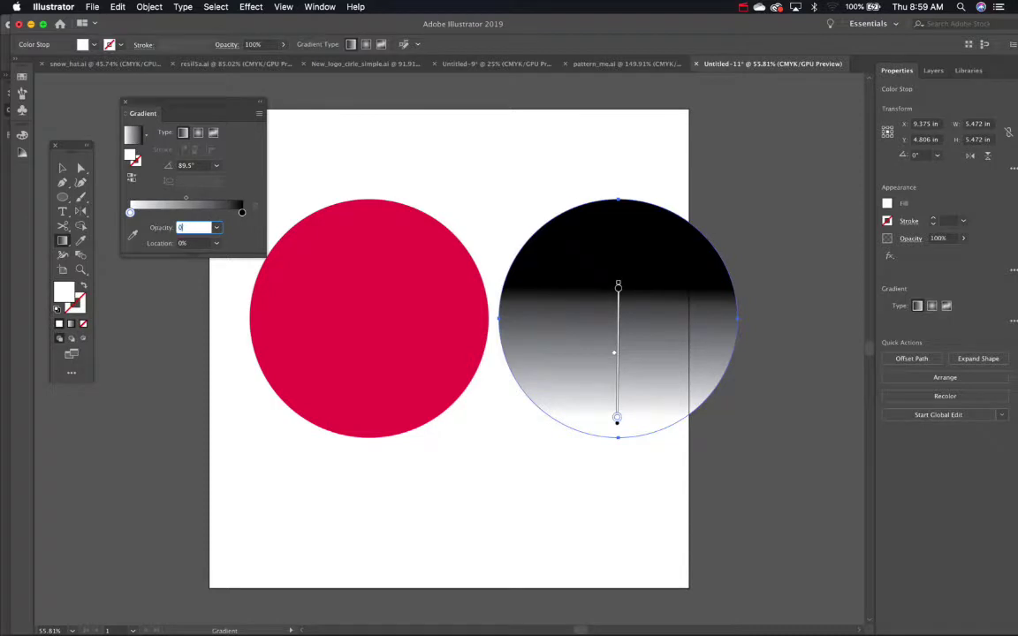
key(Return)
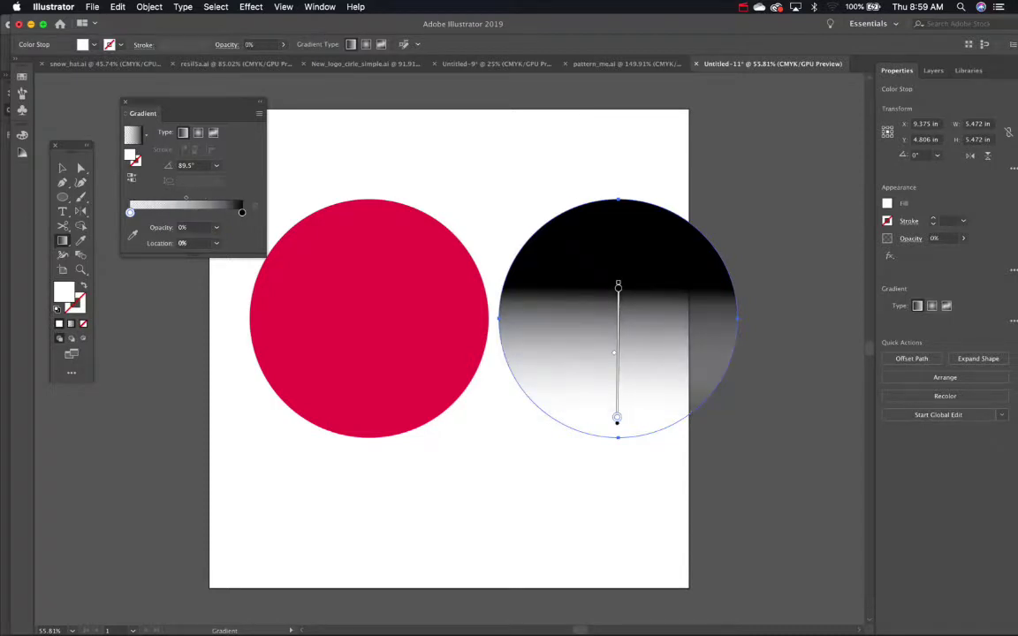
Move the gradient circle exactly on top of the red circle and select it there
click(62, 168)
click(360, 195)
click(464, 295)
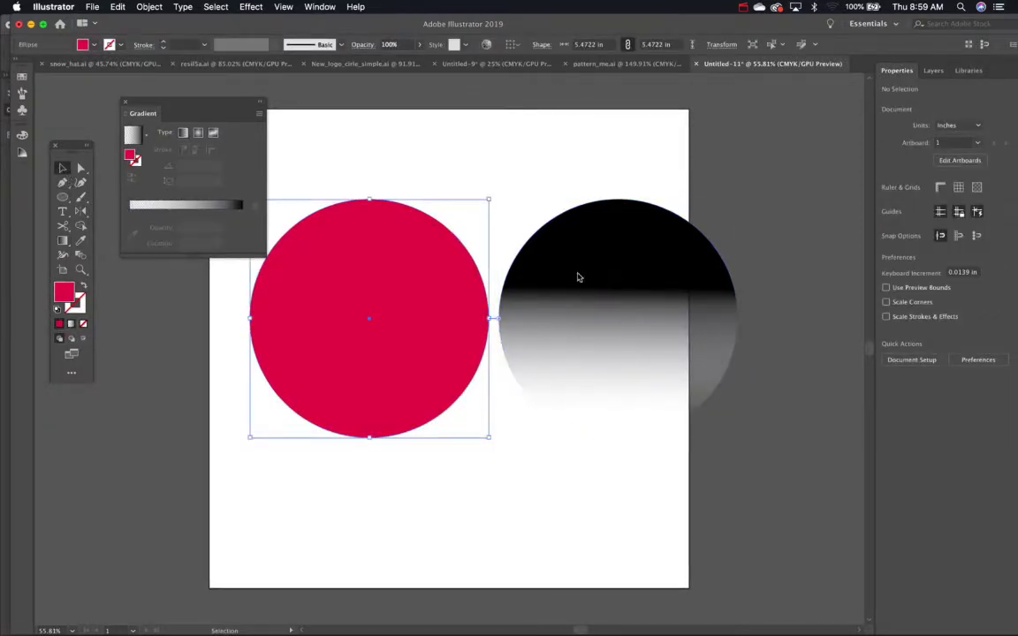
drag(593, 273, 347, 271)
click(527, 278)
click(427, 263)
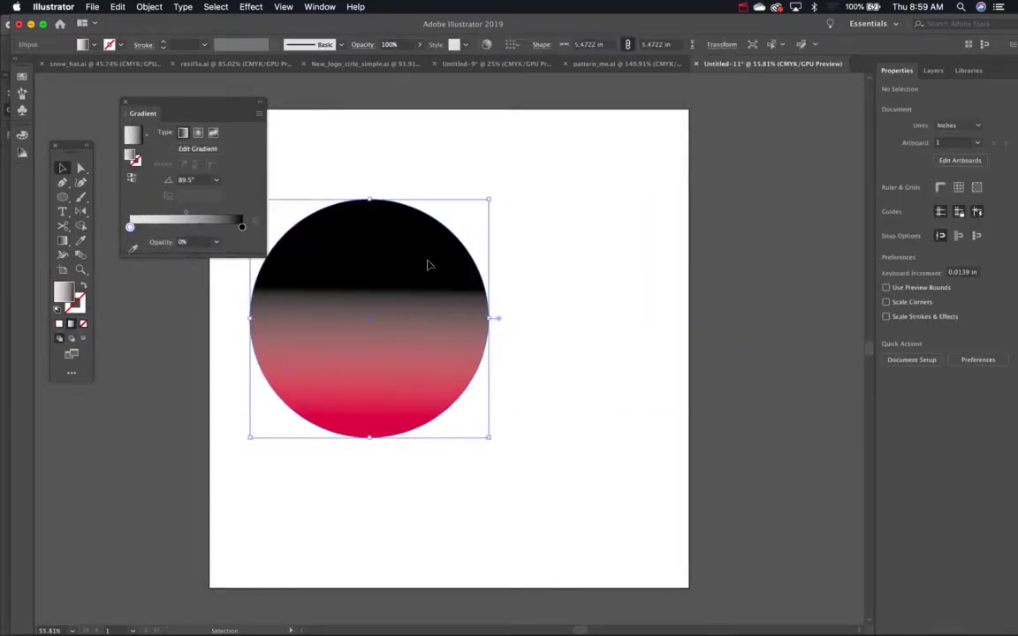
Shift the gradient's midpoint toward the transparent end and extend the black stop up near the circle's upper edge
drag(186, 214, 159, 213)
drag(375, 159, 358, 307)
key(g)
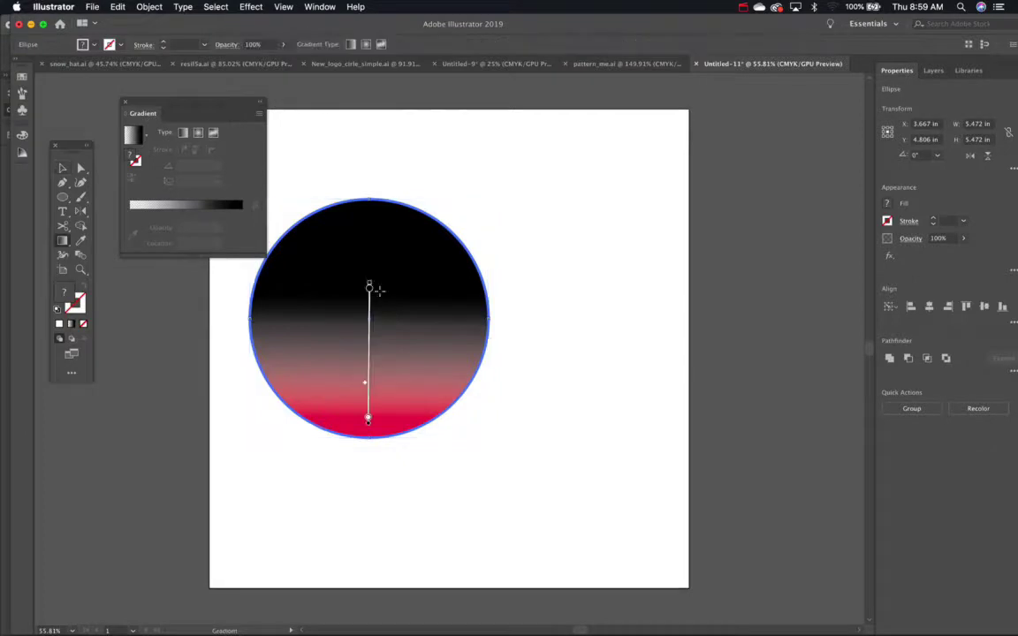
click(369, 288)
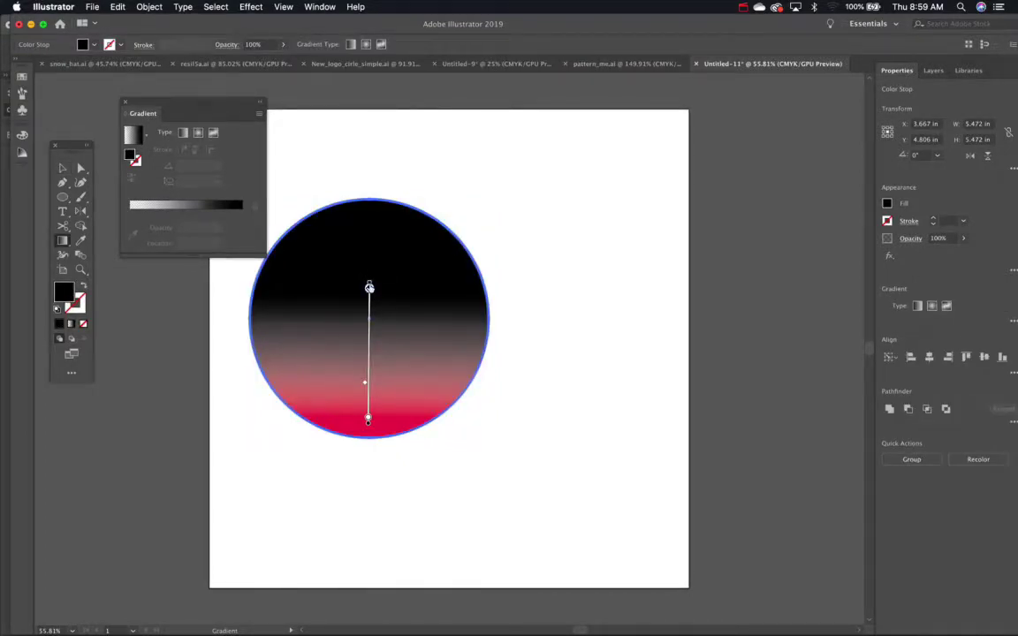
drag(369, 288, 370, 218)
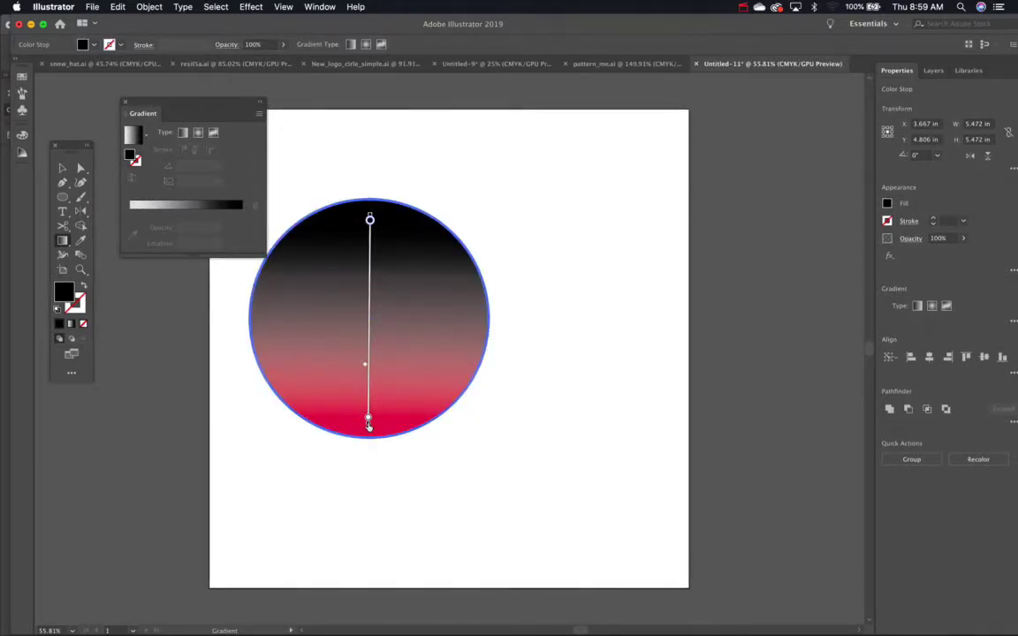
click(369, 418)
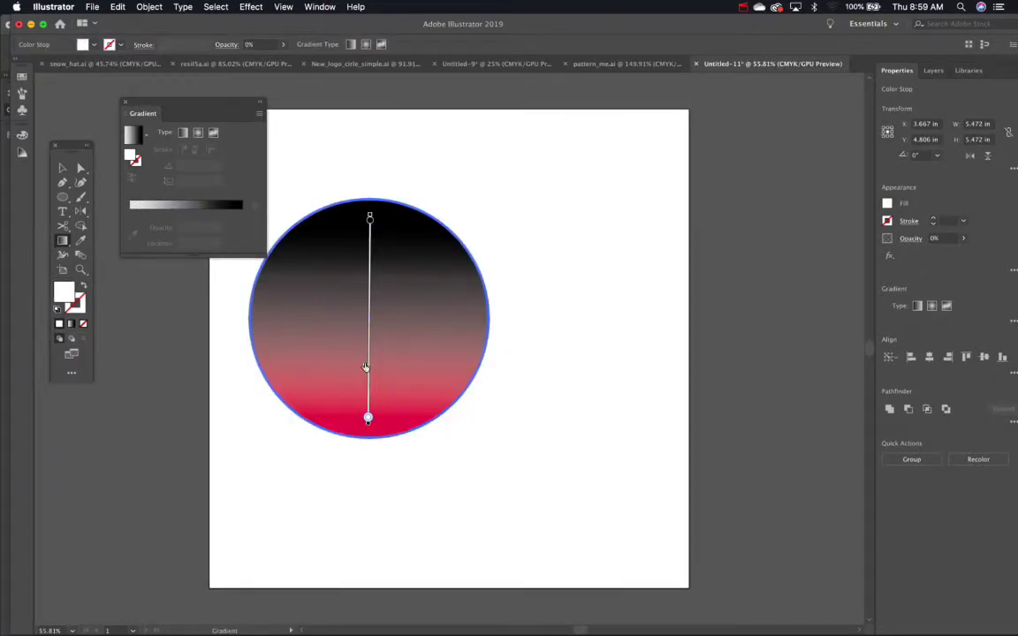
mouse_move(365, 365)
mouse_down()
mouse_move(366, 408)
mouse_move(365, 311)
mouse_move(364, 370)
mouse_up()
key(v)
click(486, 384)
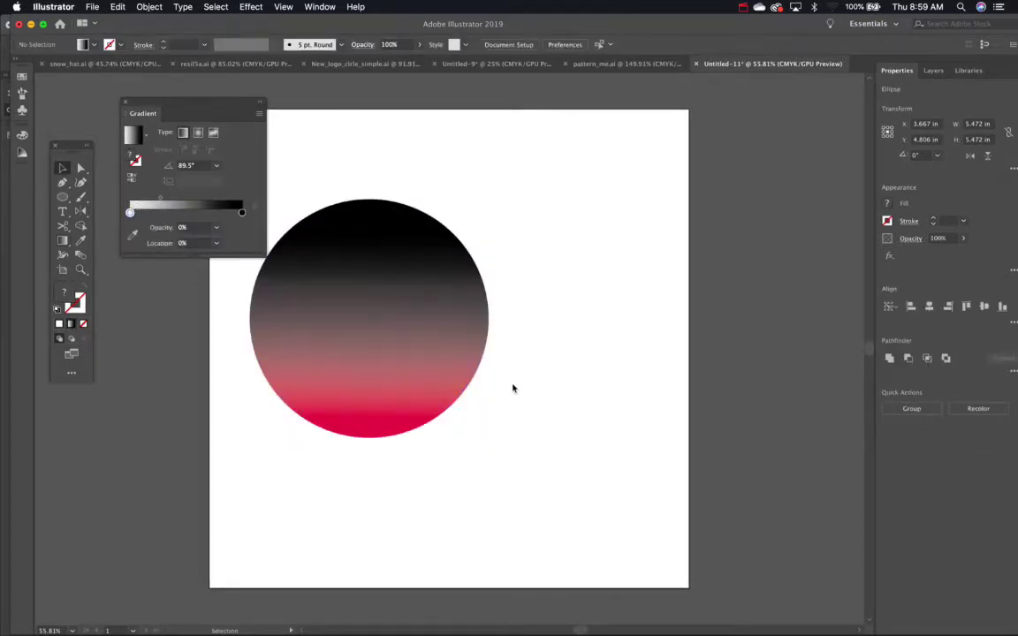
Set the gradient circle's blending mode to Multiply
click(439, 296)
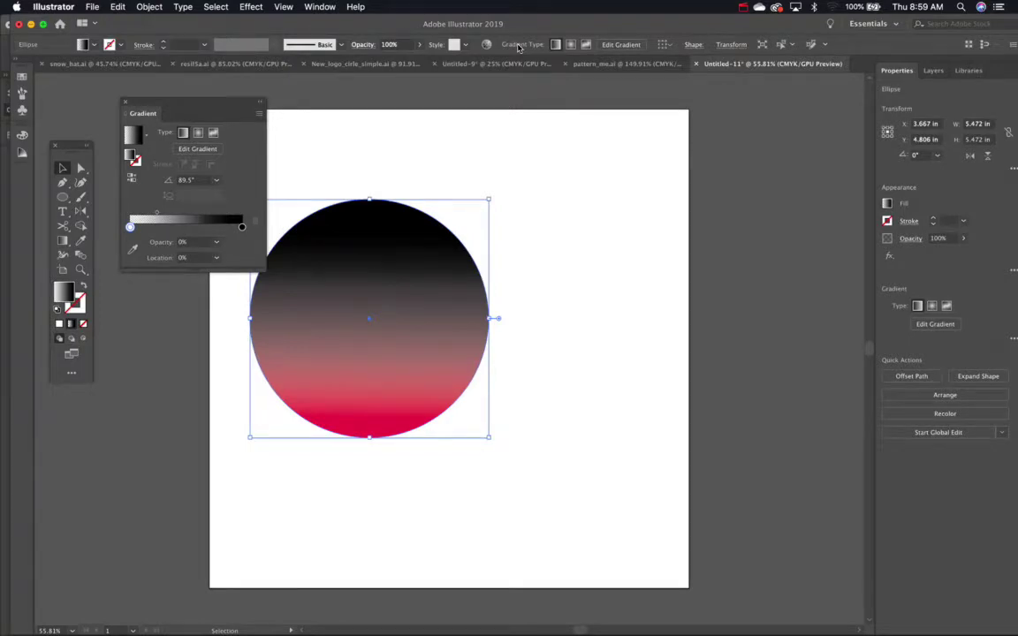
click(910, 238)
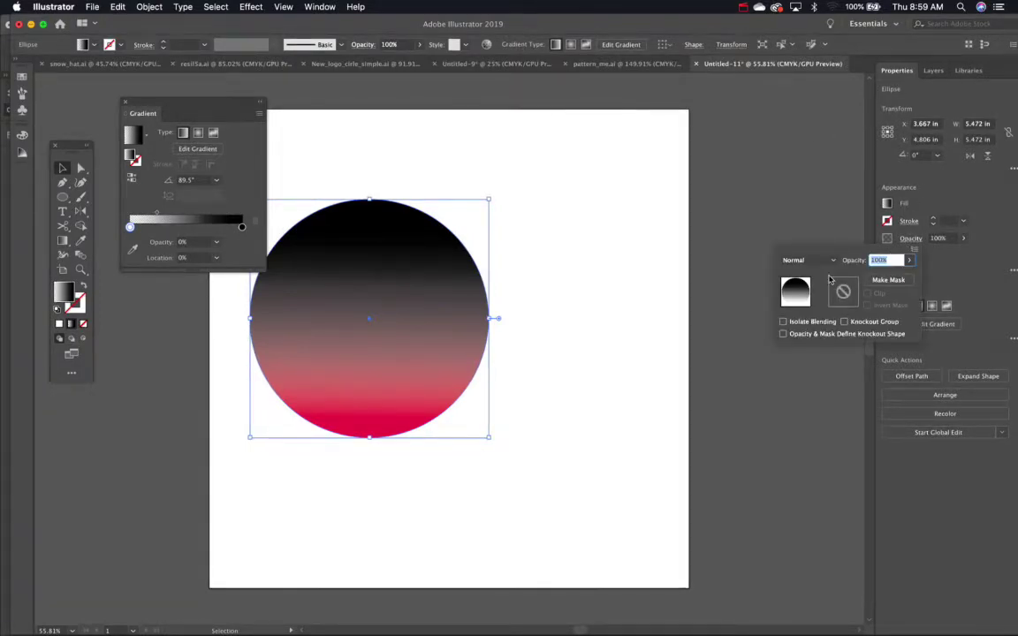
click(803, 261)
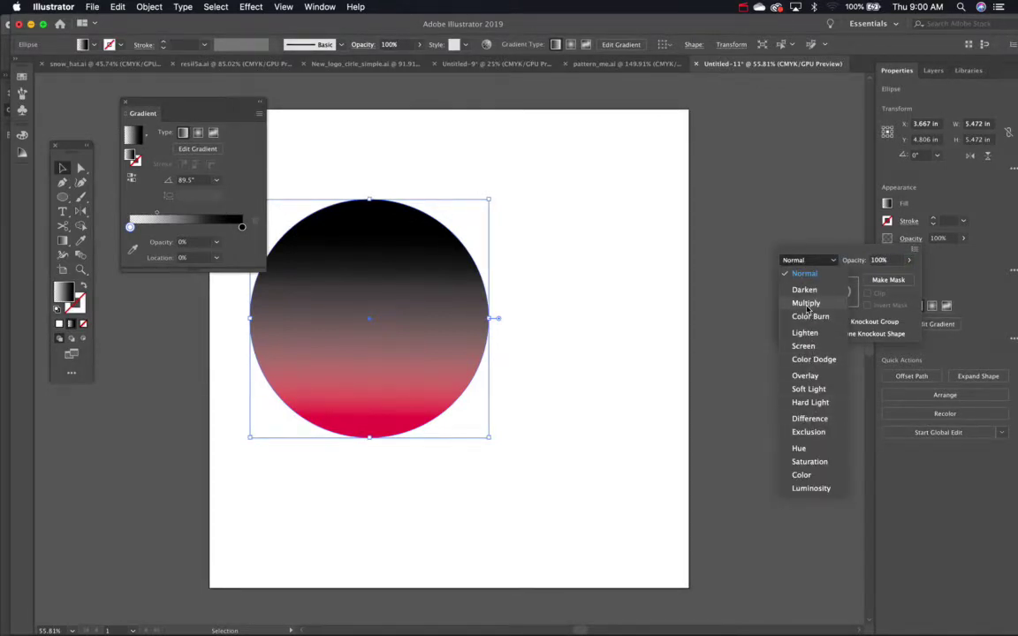
click(807, 305)
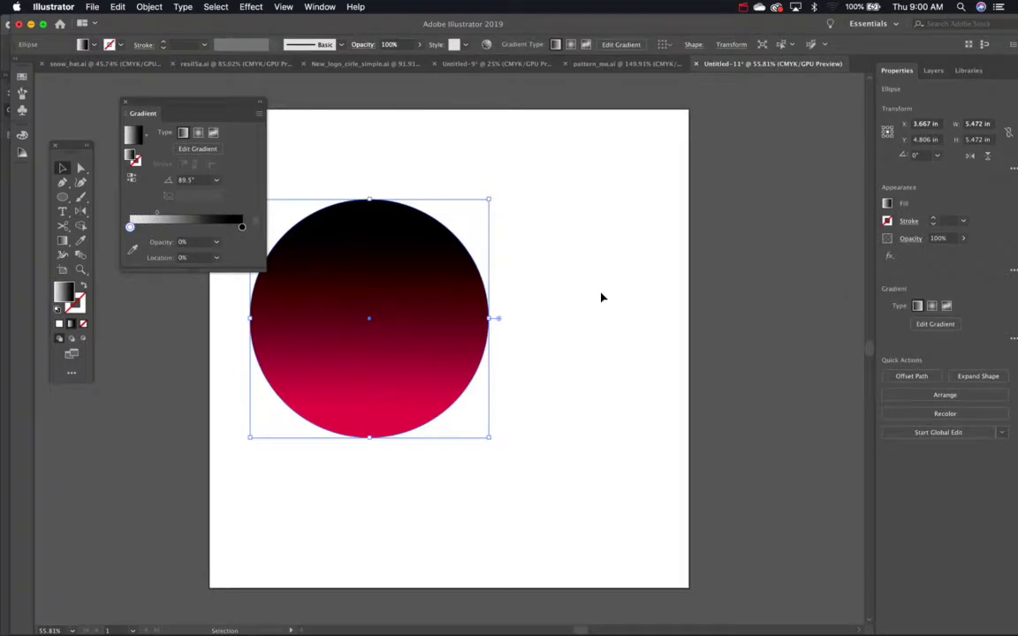
Move the gradient circle sideways off the red circle, partly overlapping it, and undo the move
scroll(565, 329, left, 5)
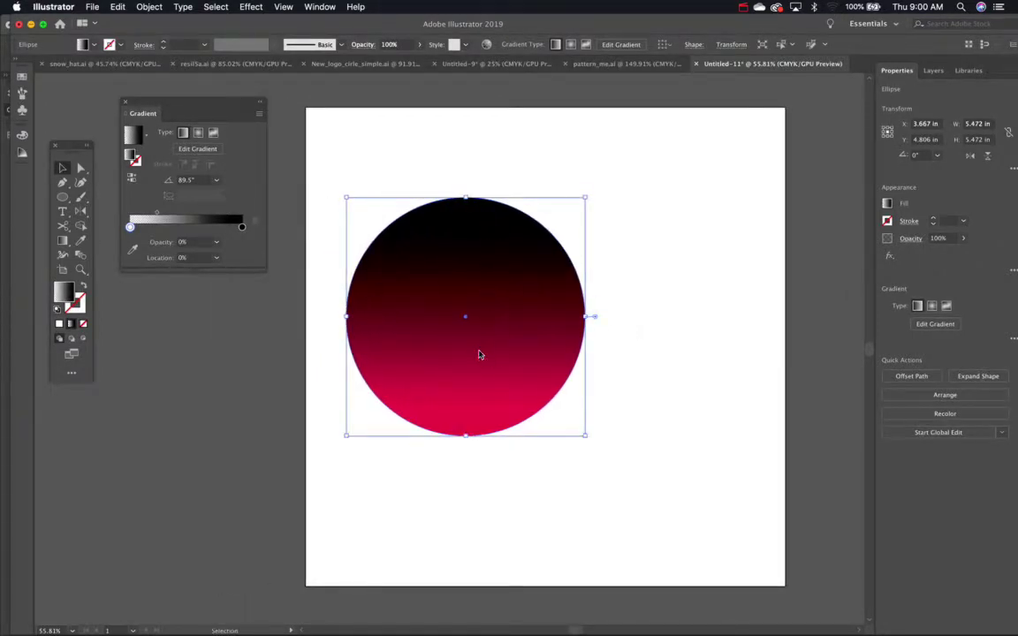
drag(480, 352, 702, 280)
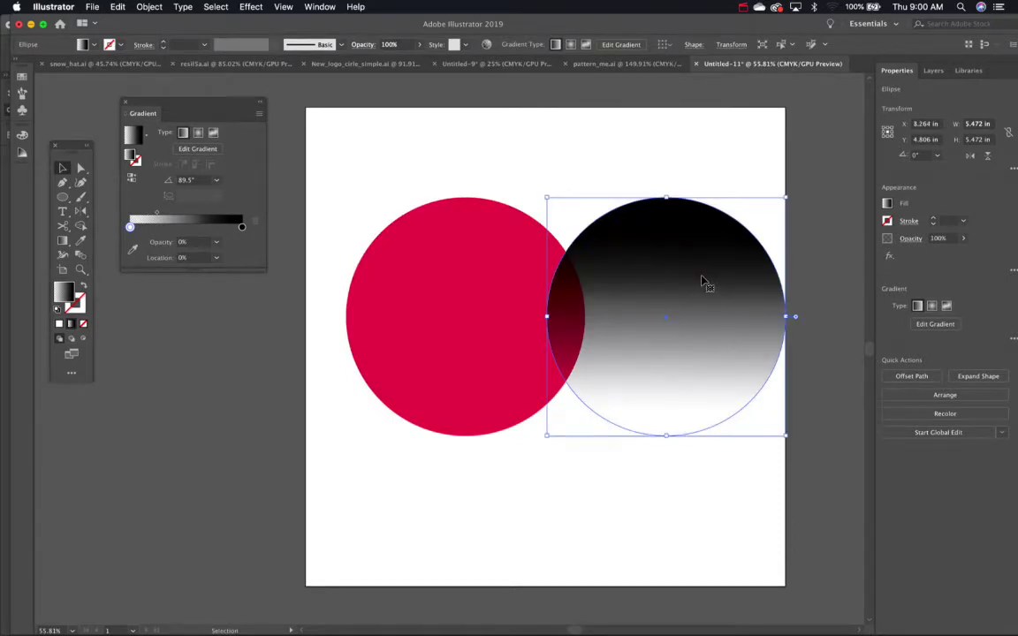
key(super+z)
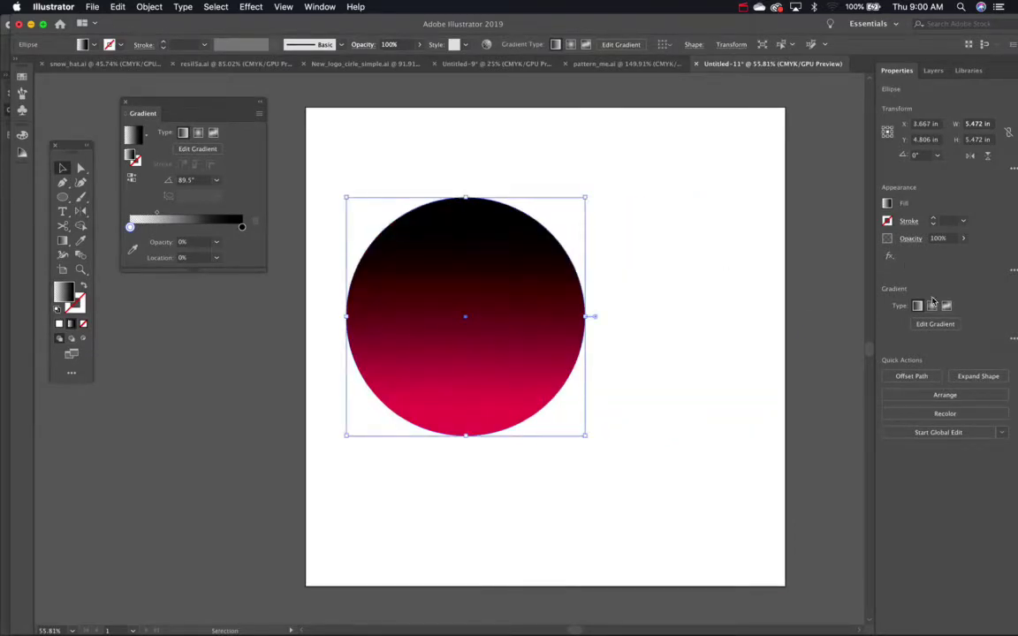
Change the gradient circle's blending mode to Overlay and deselect it
click(910, 238)
click(823, 261)
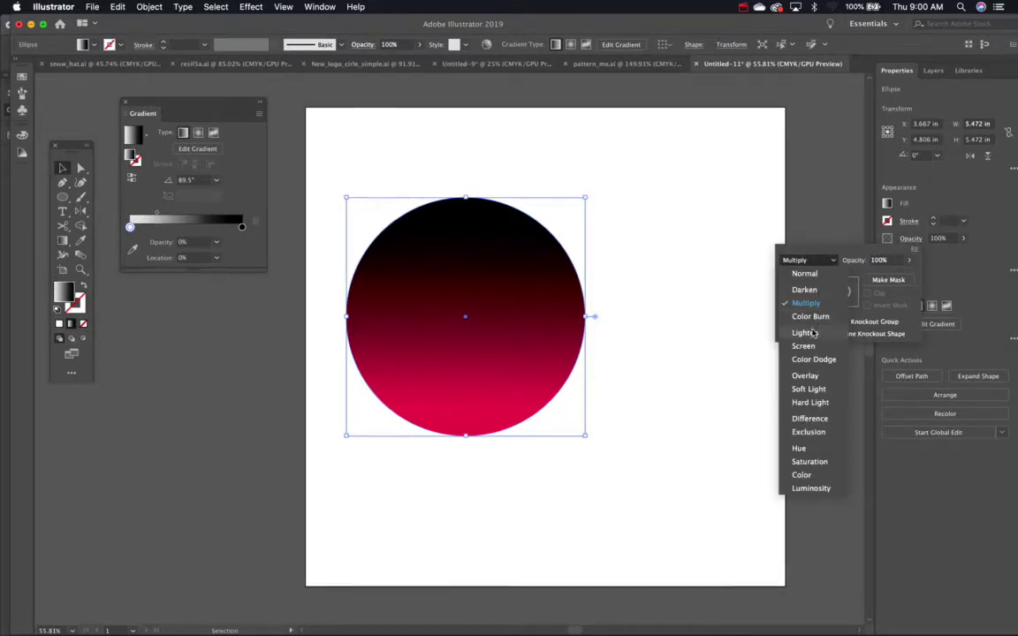
click(805, 377)
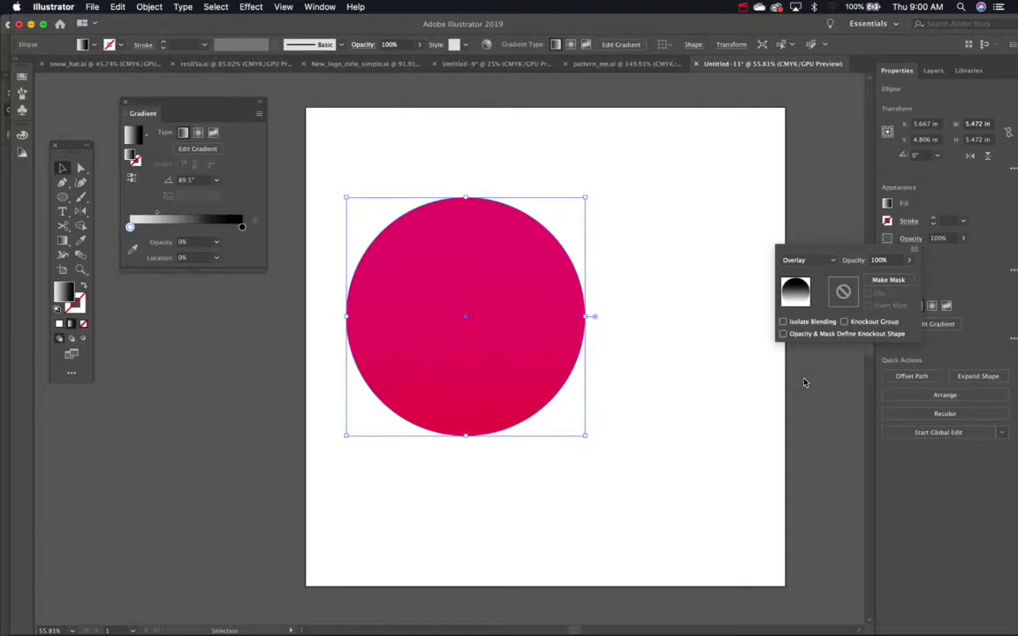
click(626, 331)
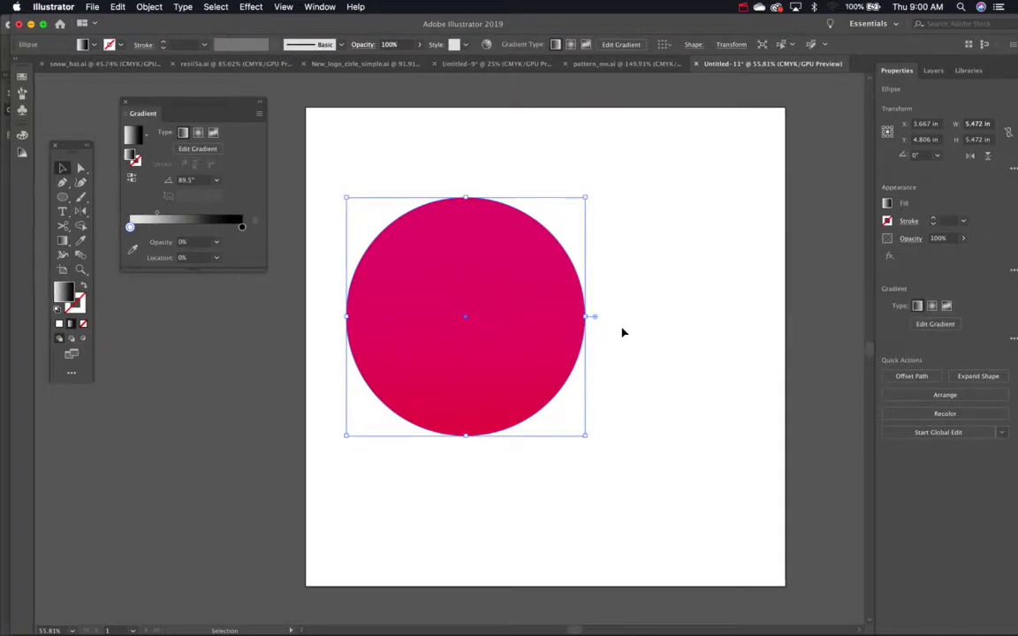
click(665, 424)
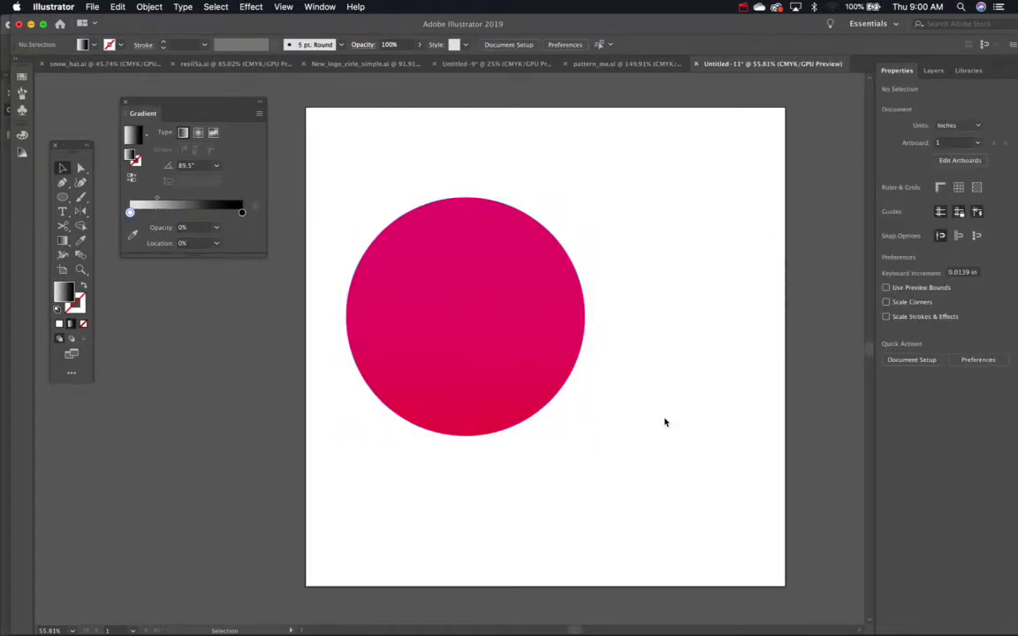
Delete the gradient circle lying over the red circle, ending outside isolation mode
click(540, 268)
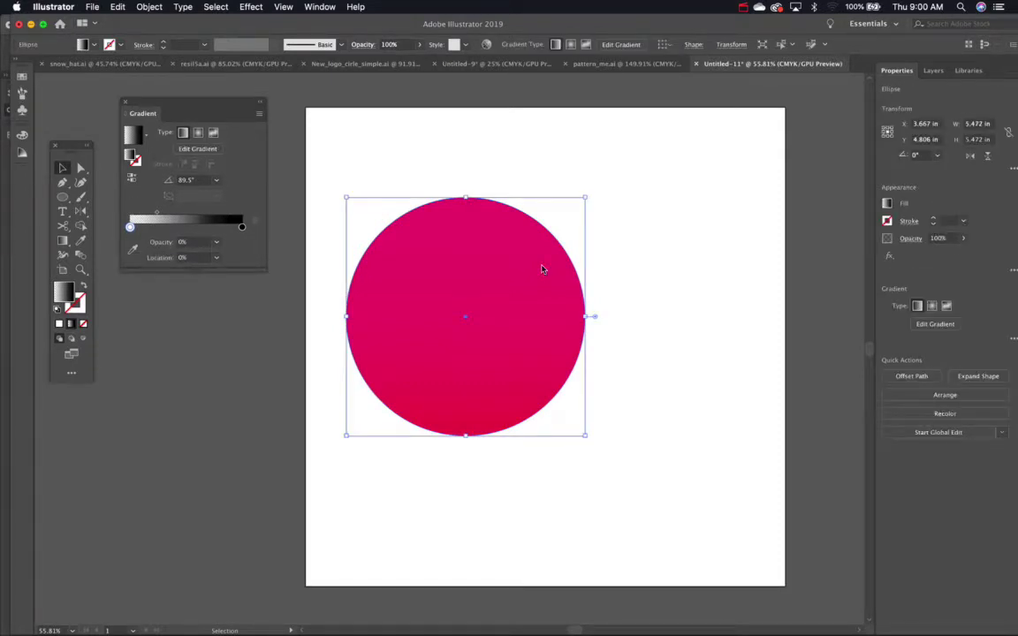
key(Delete)
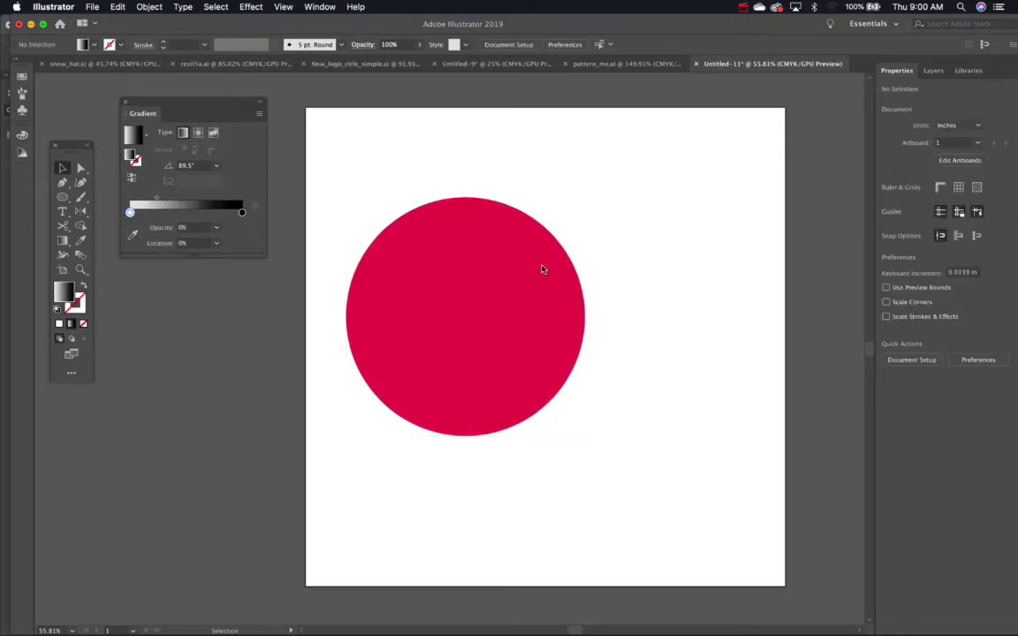
double_click(542, 269)
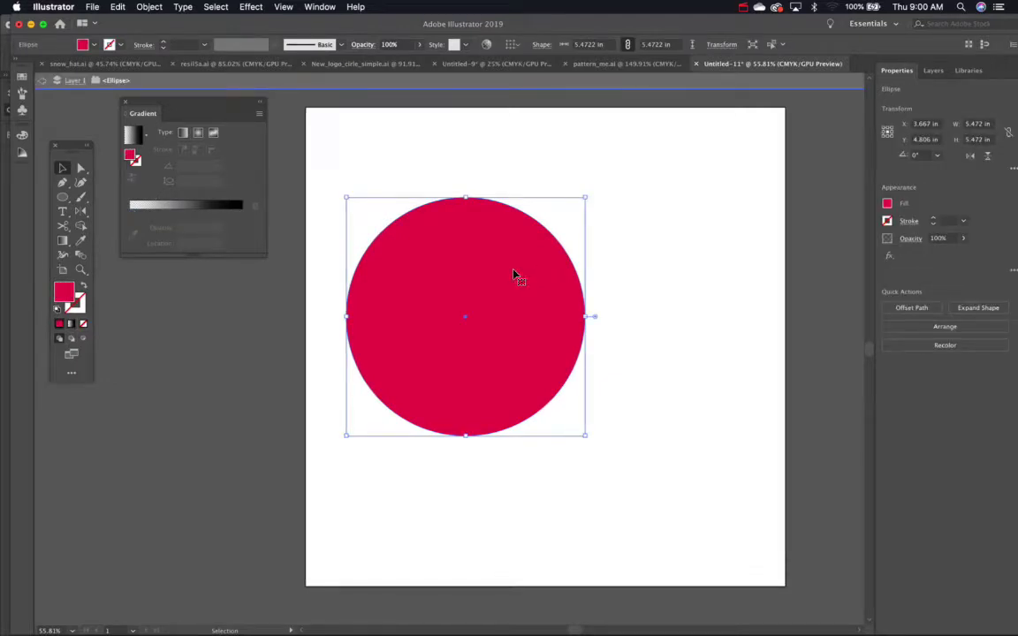
double_click(624, 269)
Apply a freeform gradient to the red circle and recolor its color stop near the upper edge medium dark blue
click(557, 275)
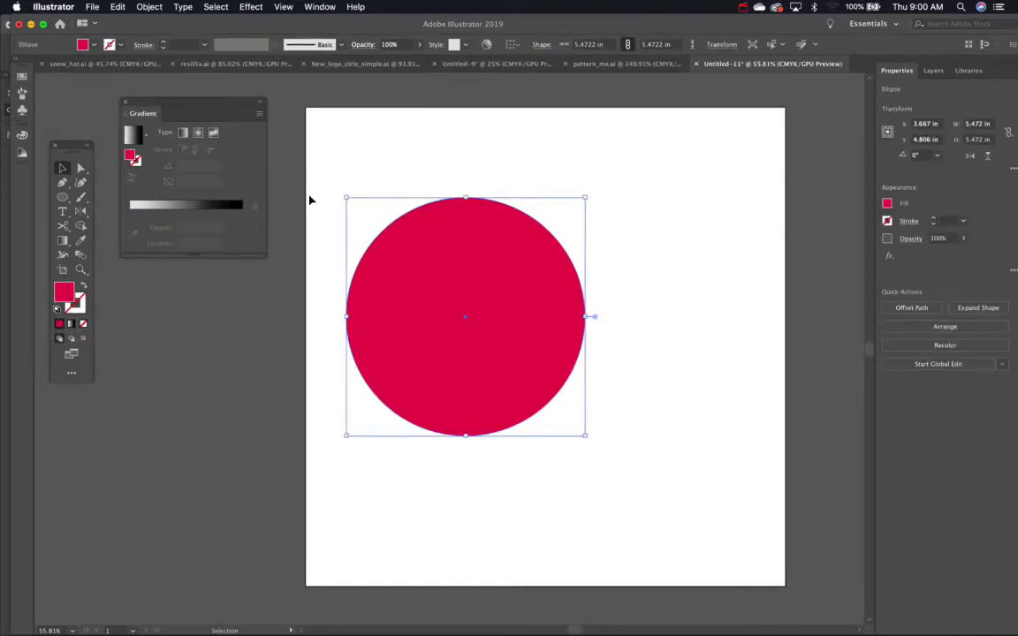
click(214, 133)
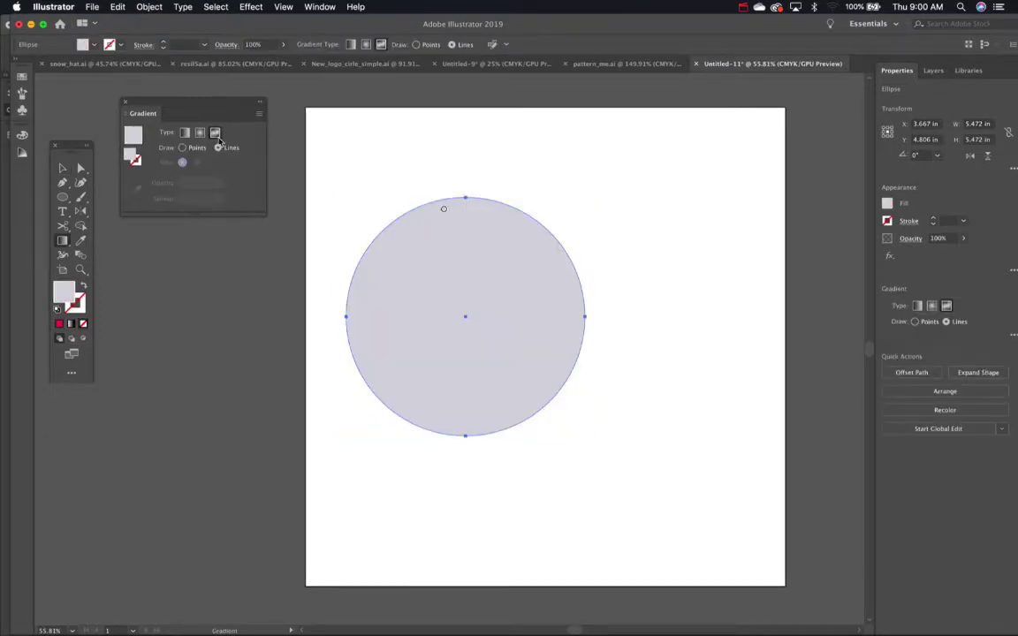
click(443, 211)
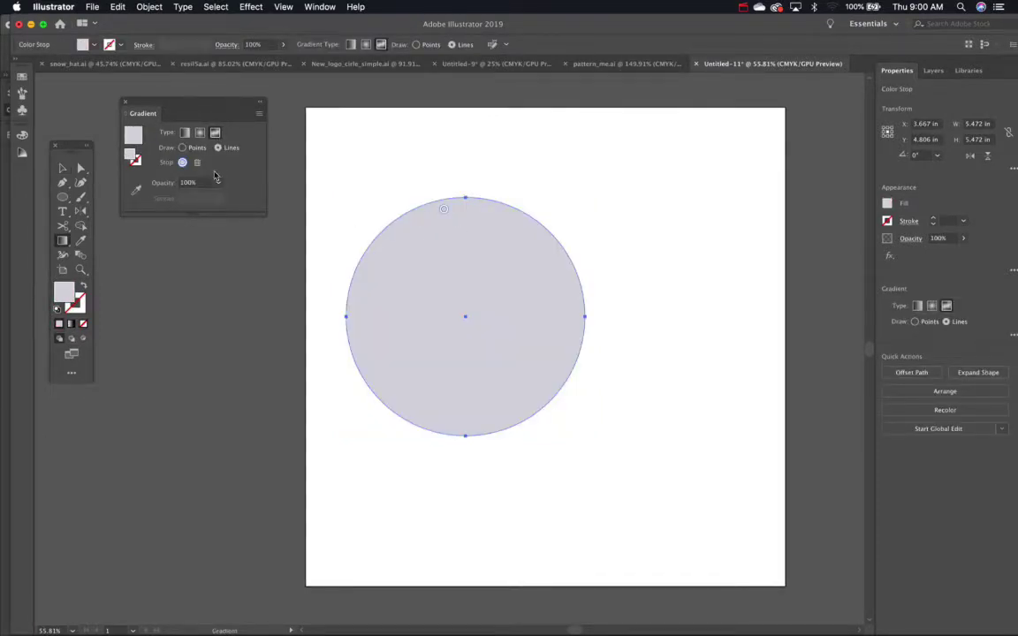
double_click(67, 293)
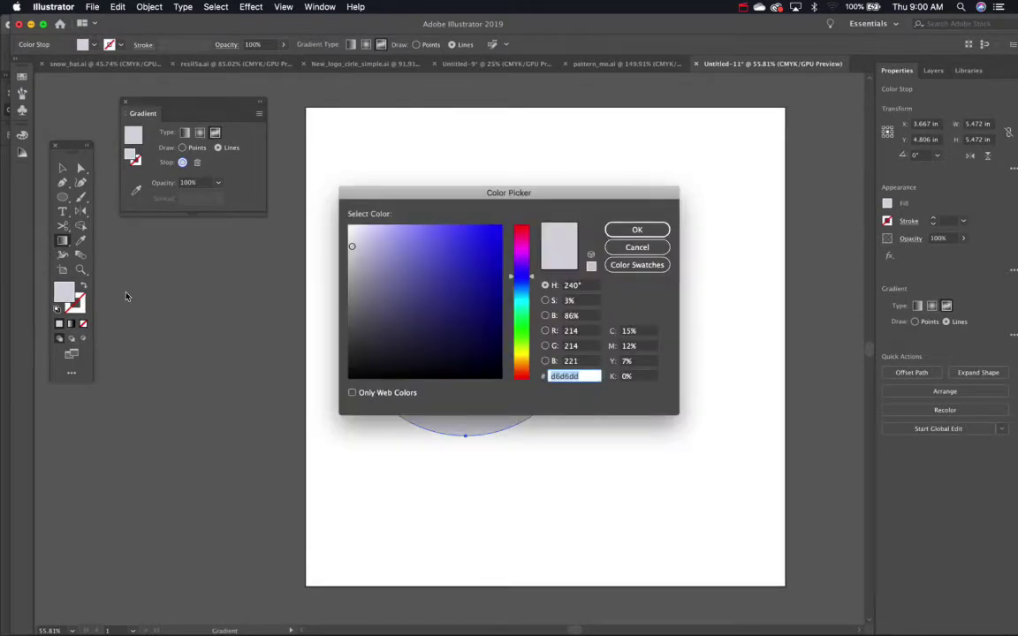
click(466, 268)
click(628, 230)
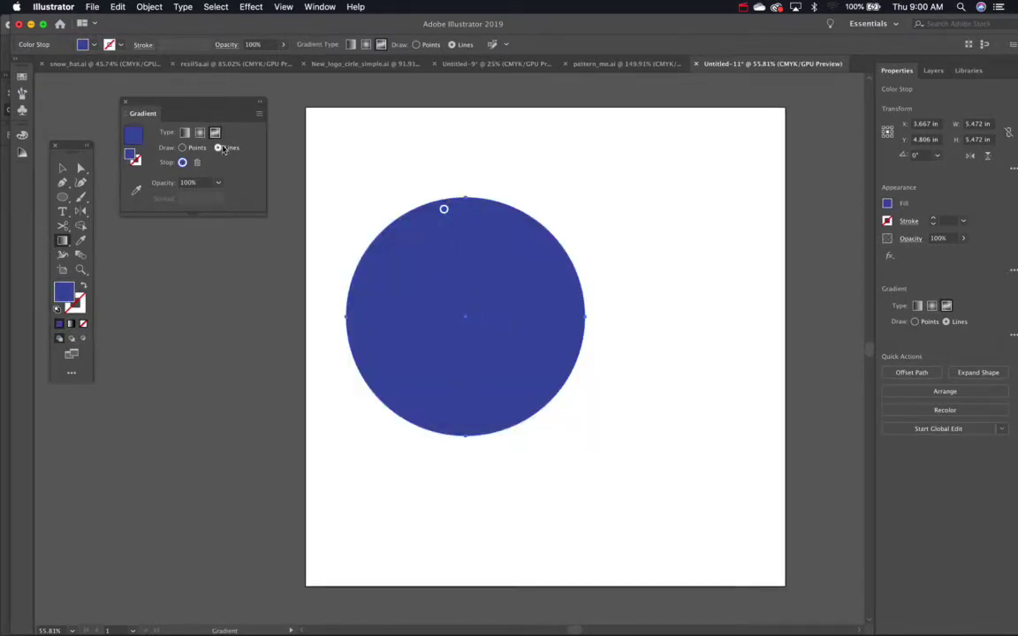
Switch the freeform gradient to points and add a color stop near the circle's lower-left edge, colored red e02432
click(183, 149)
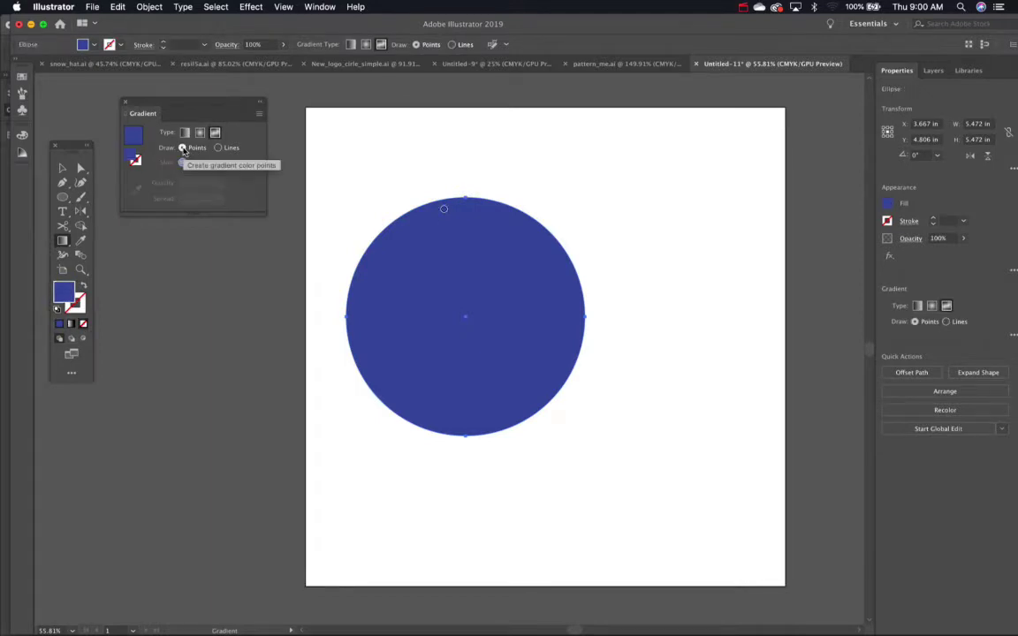
click(388, 353)
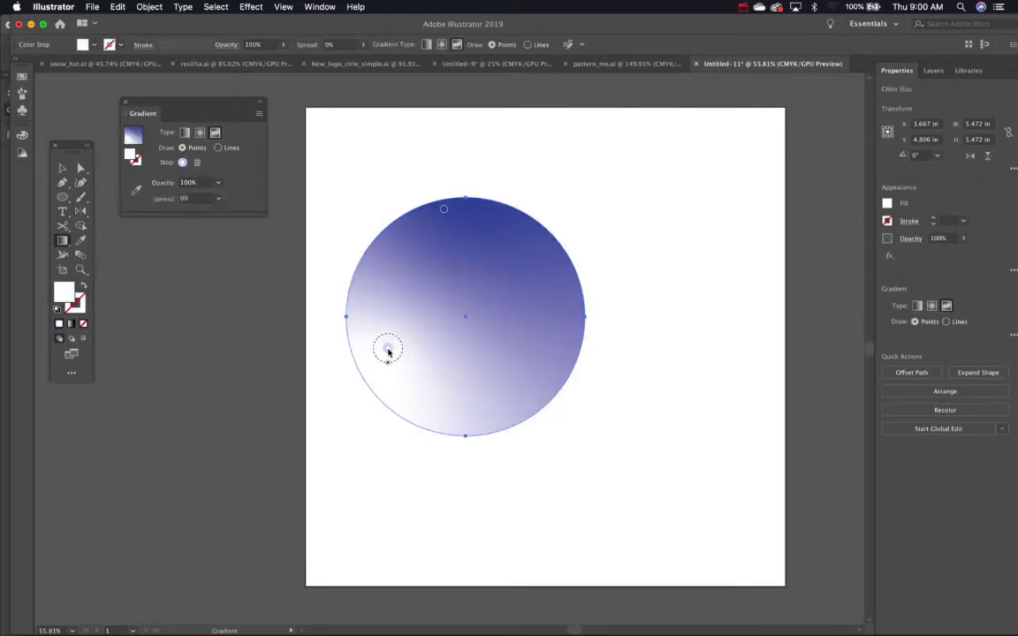
double_click(63, 294)
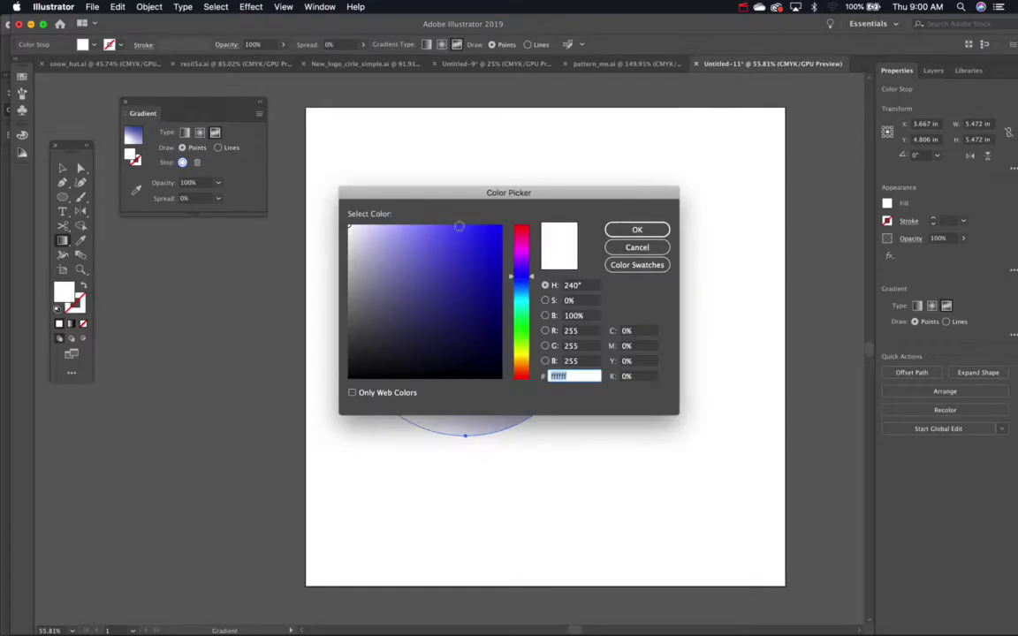
click(521, 232)
click(477, 243)
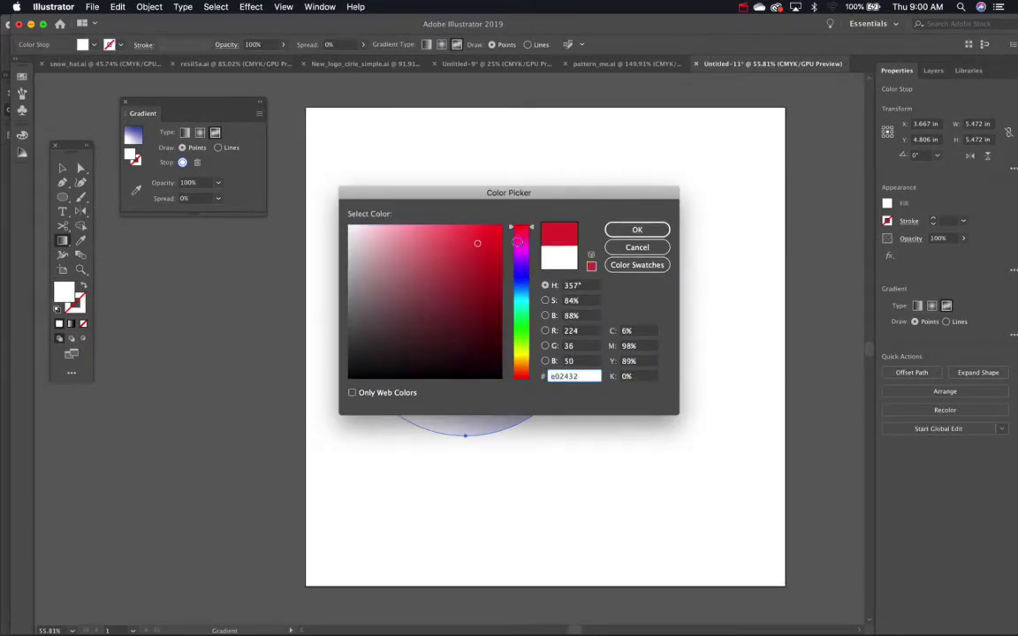
click(636, 230)
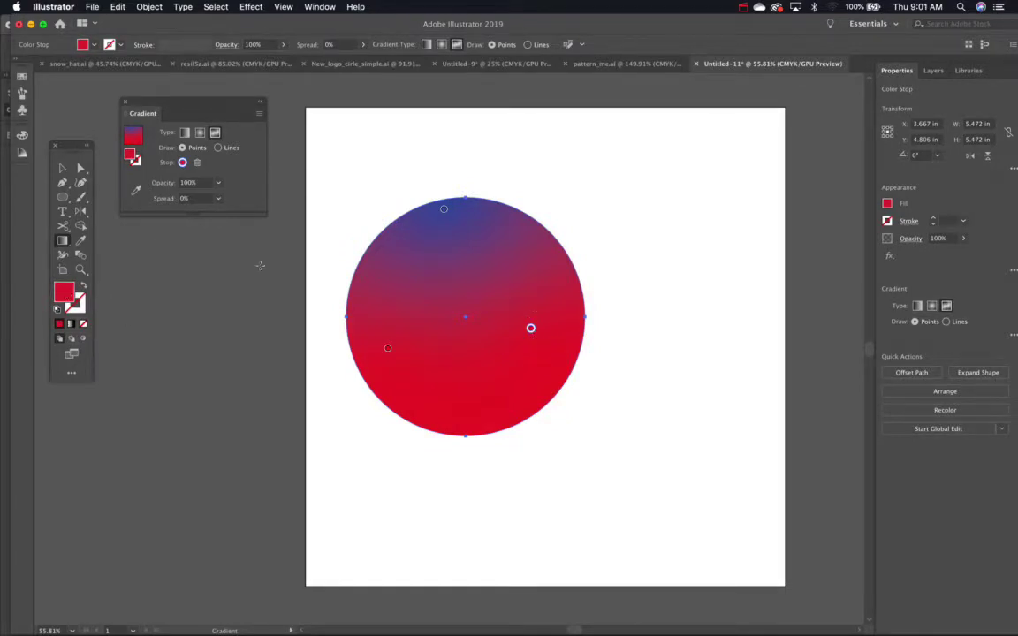
Recolor the color stop on the circle's right side golden yellow by setting its magenta to 23%
double_click(530, 329)
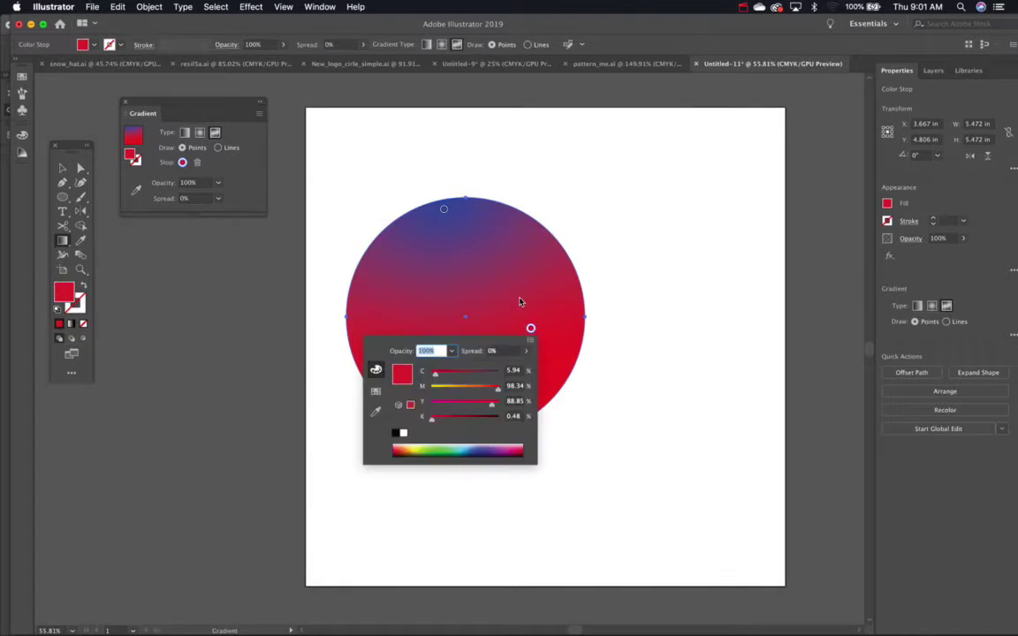
click(448, 389)
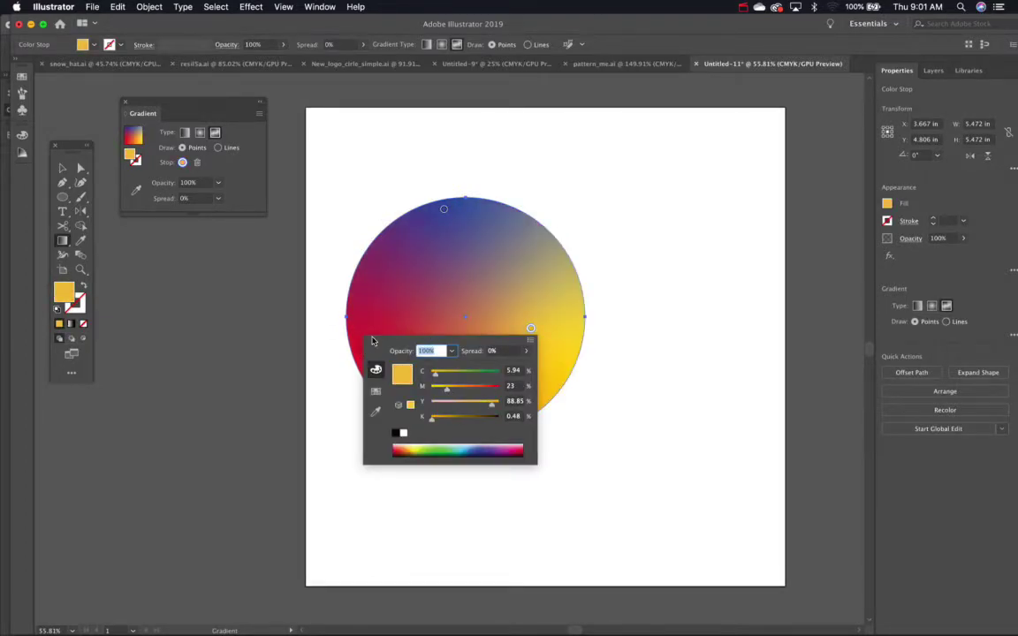
click(532, 331)
Set the yellow stop's spread to 100%, reposition it near the circle's upper edge and move the blue stop to the lower-right edge
mouse_move(531, 331)
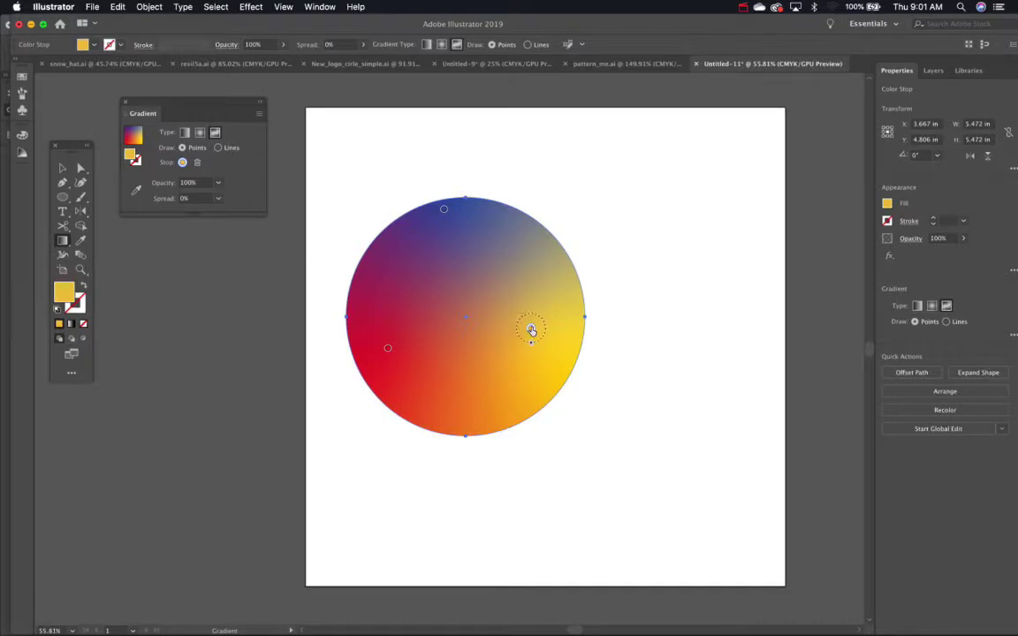
drag(530, 342, 533, 391)
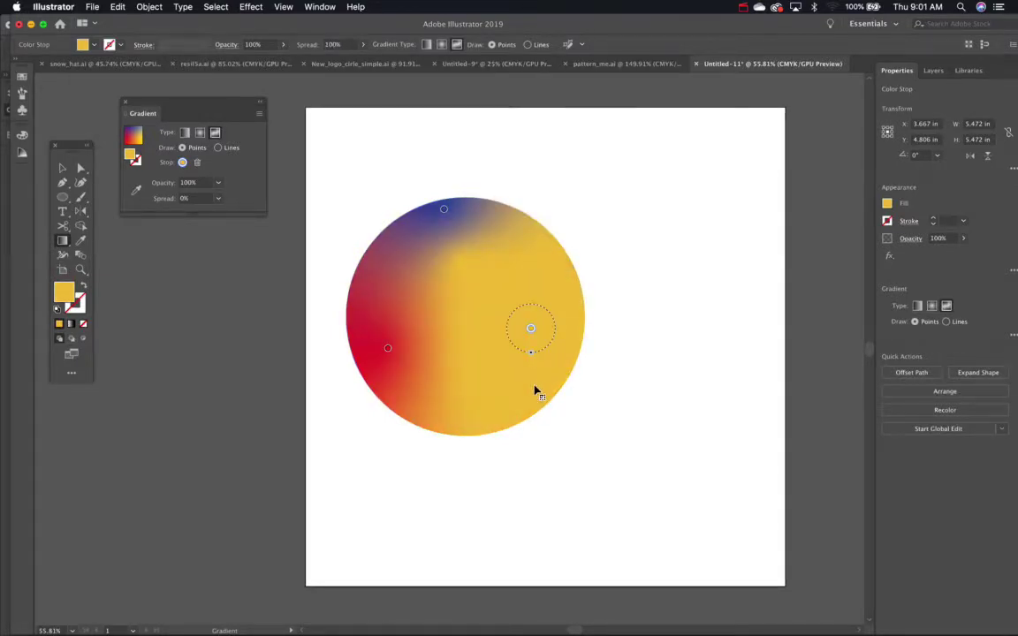
drag(532, 332, 562, 386)
click(443, 210)
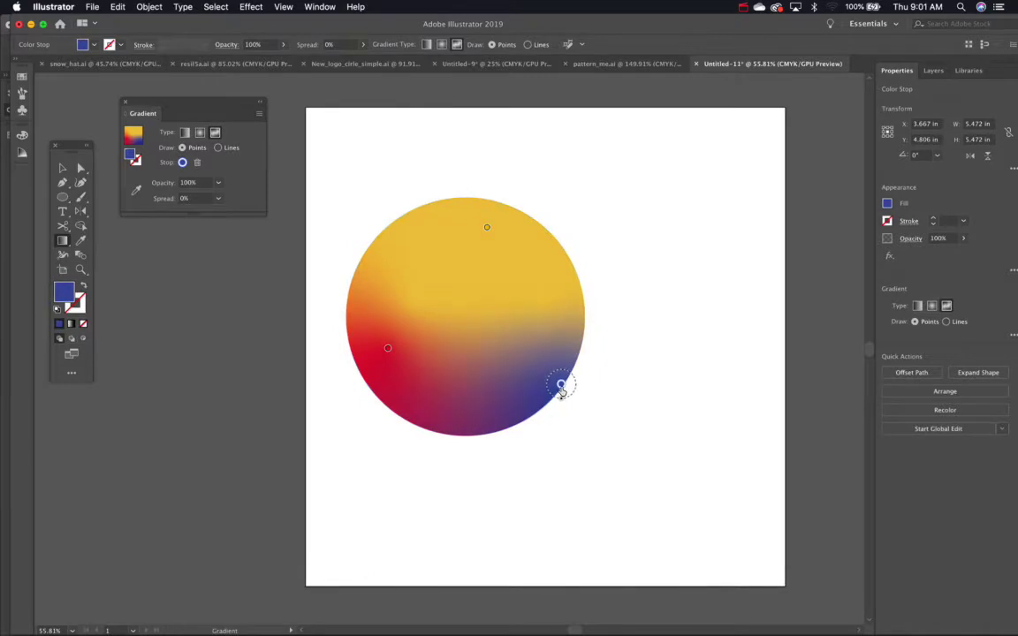
Widen the red stop's spread to 67% and deselect the circle
click(389, 350)
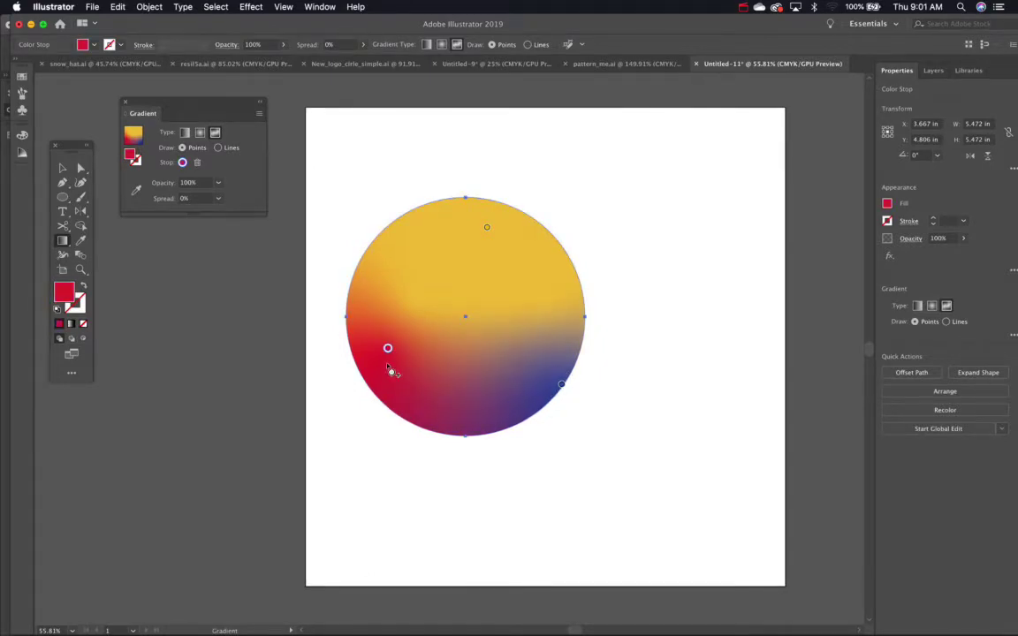
drag(389, 364, 406, 402)
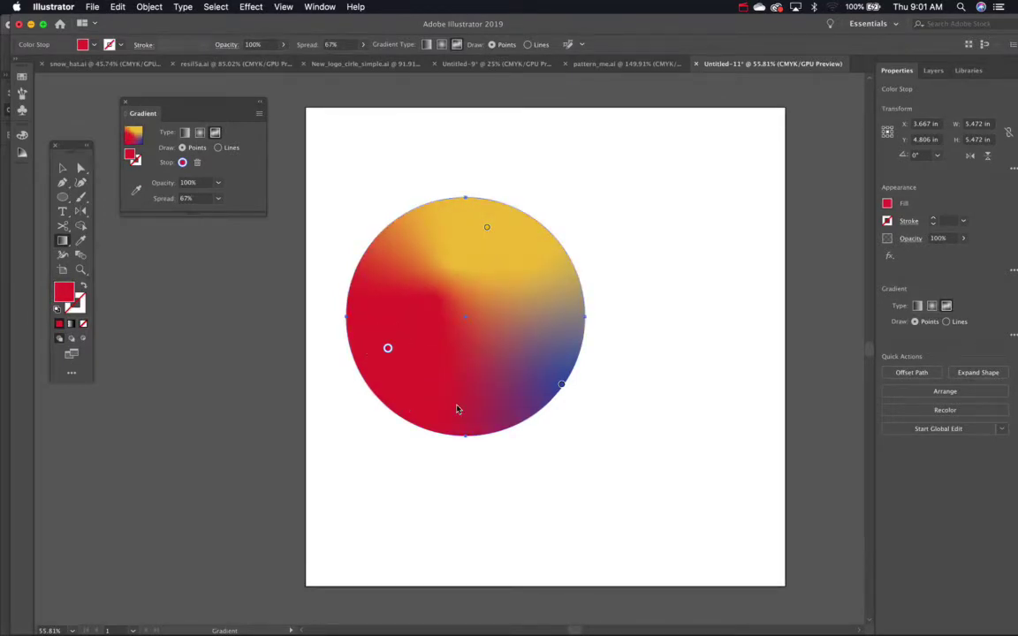
key(v)
click(633, 459)
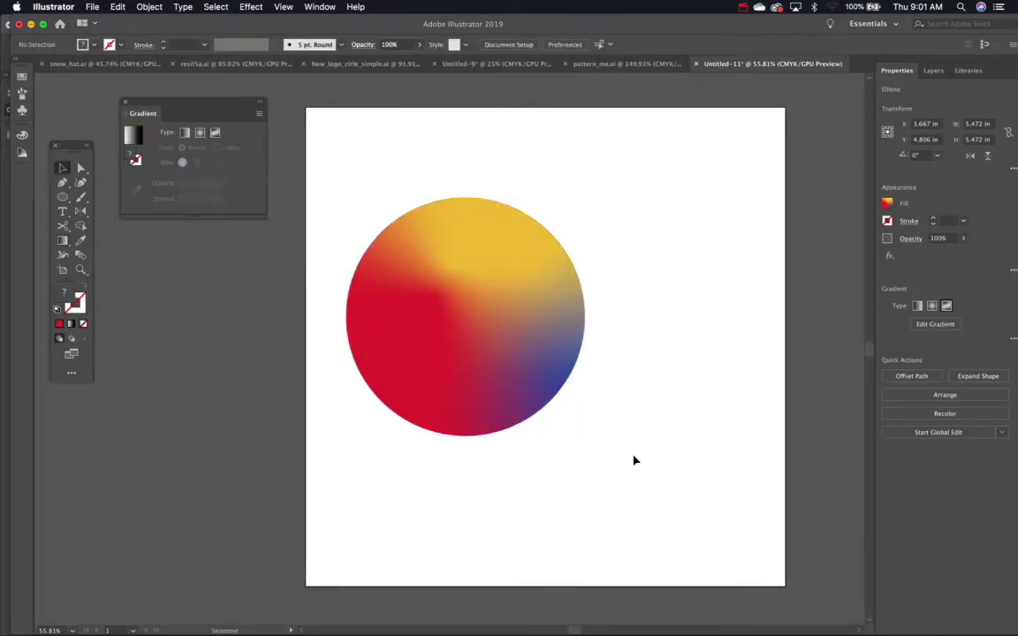
Try moving the red color stop onto the yellow one and undo it, removing the extra white stop added beside it
click(547, 361)
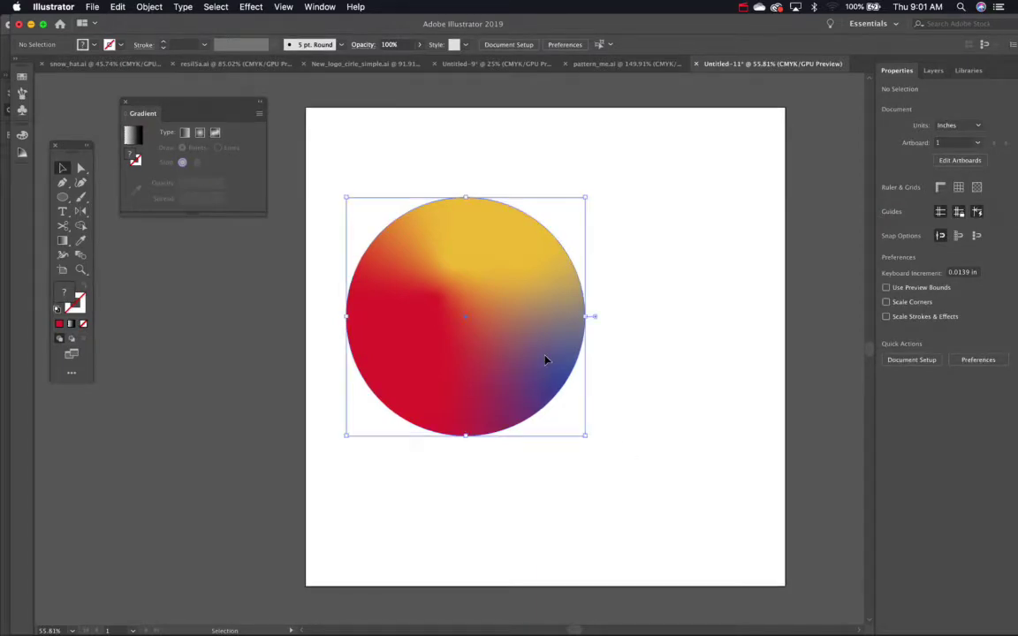
key(g)
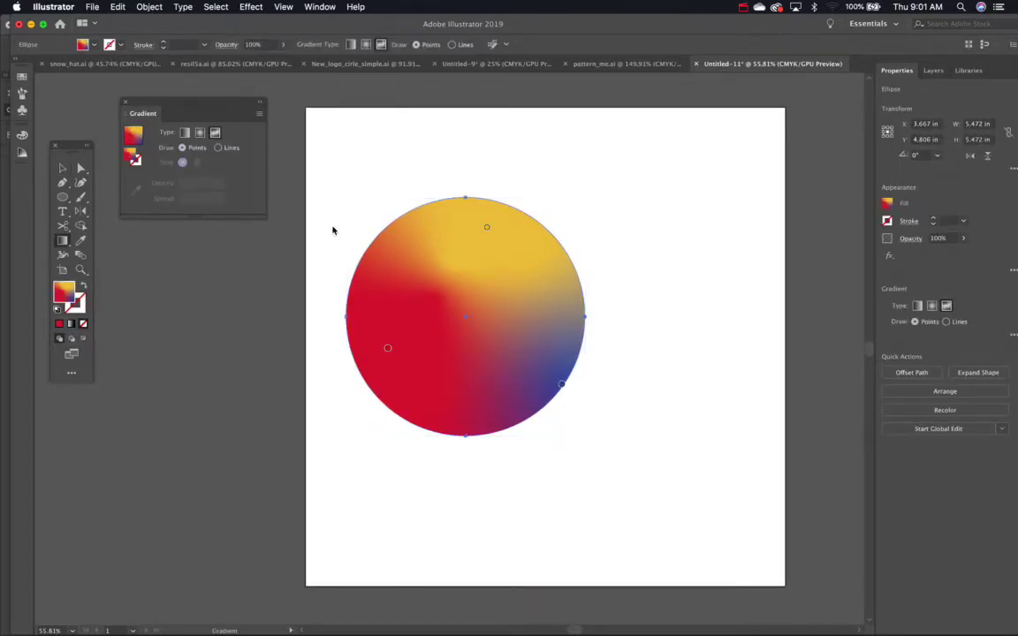
drag(387, 347, 495, 223)
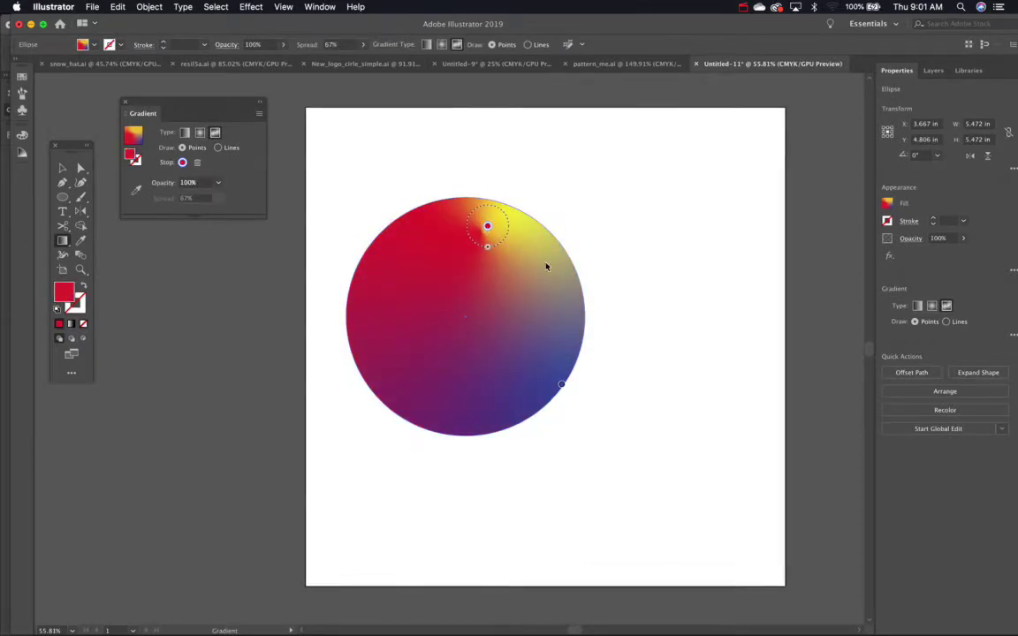
click(487, 248)
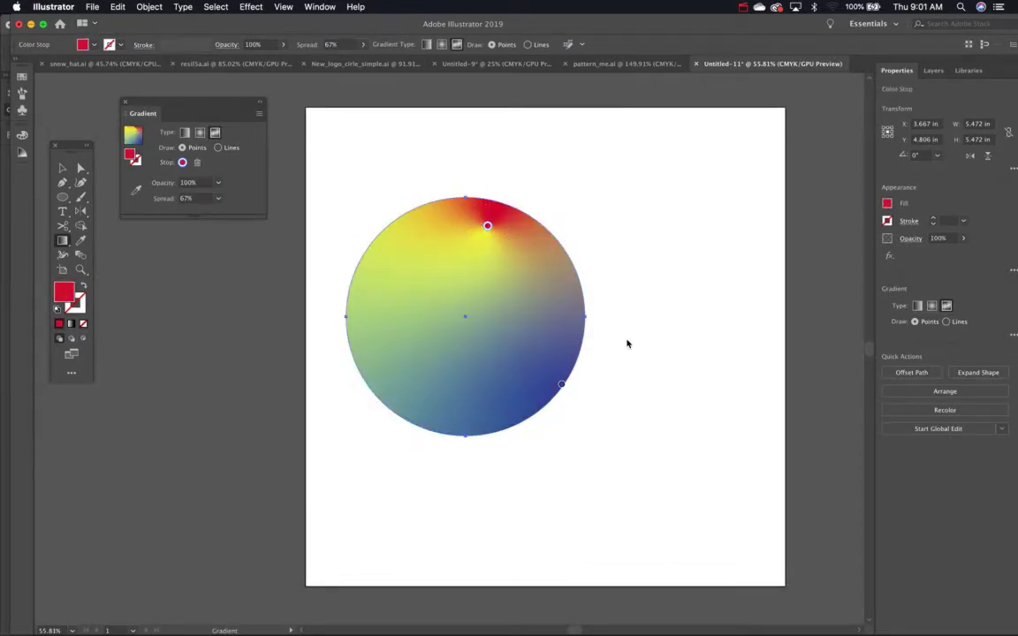
key(v)
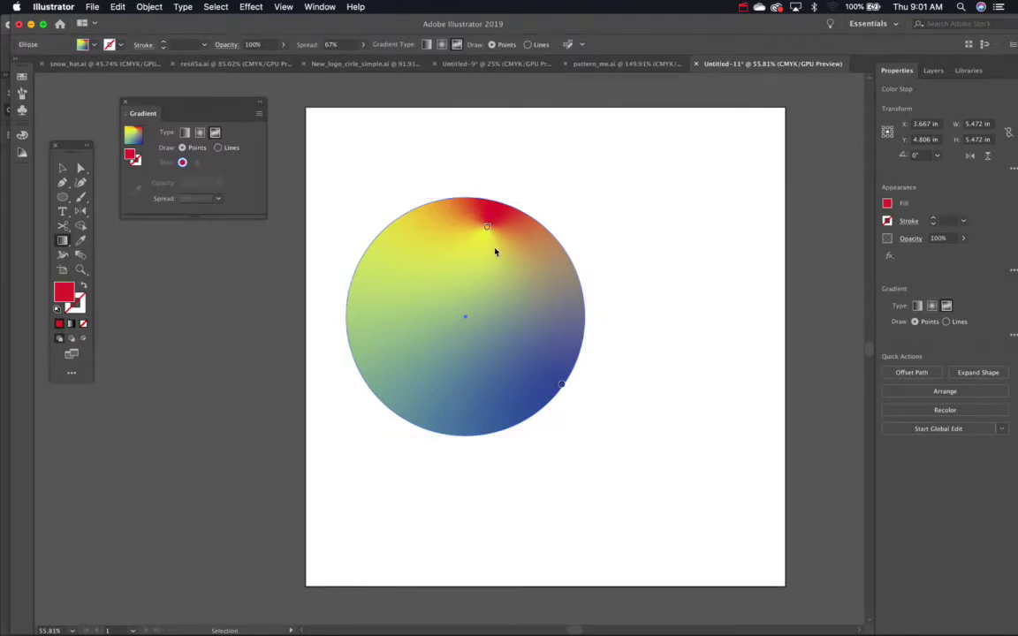
key(super+z)
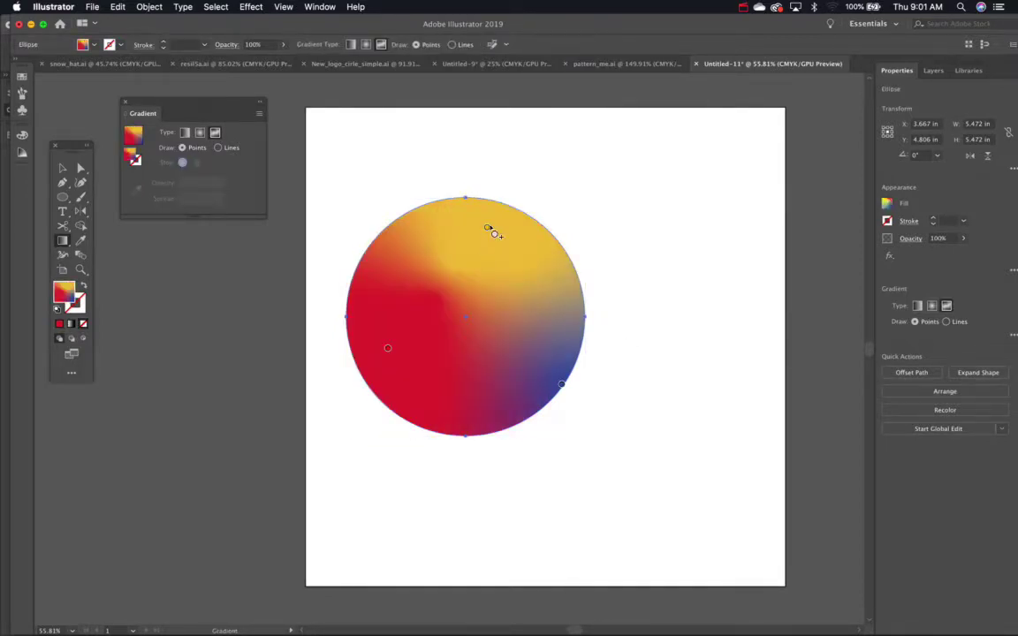
click(495, 239)
key(Delete)
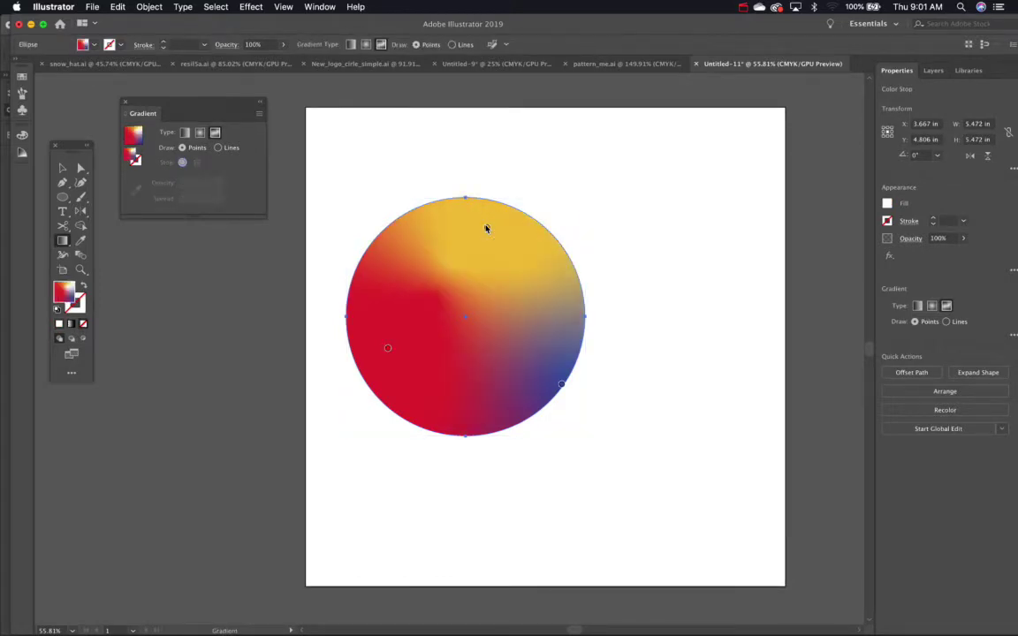
Move the yellow color stop closer to the circle's center and reduce its spread to 0%
click(486, 228)
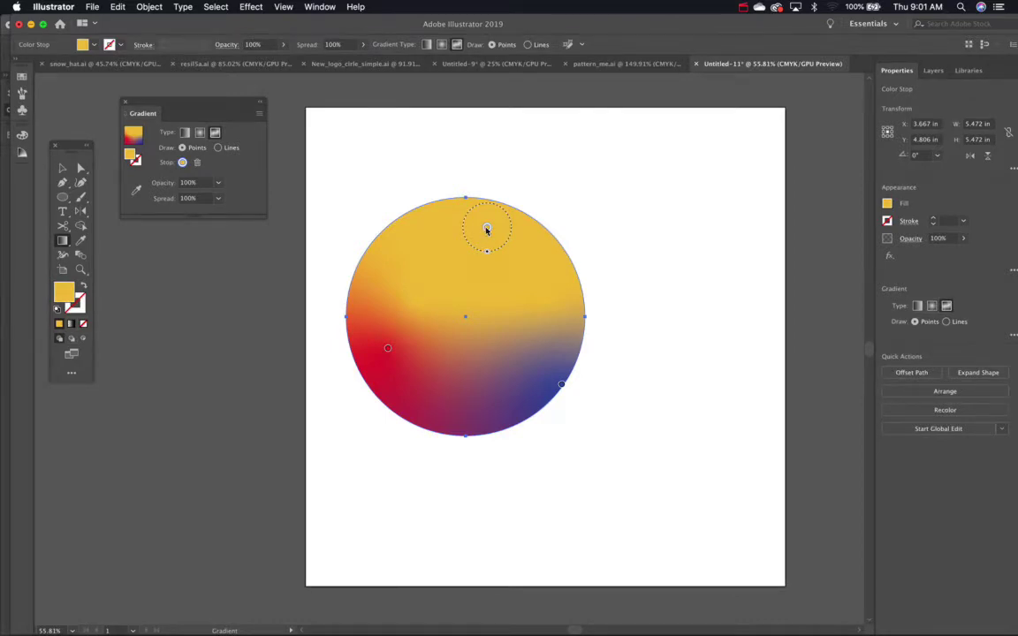
drag(486, 230, 461, 264)
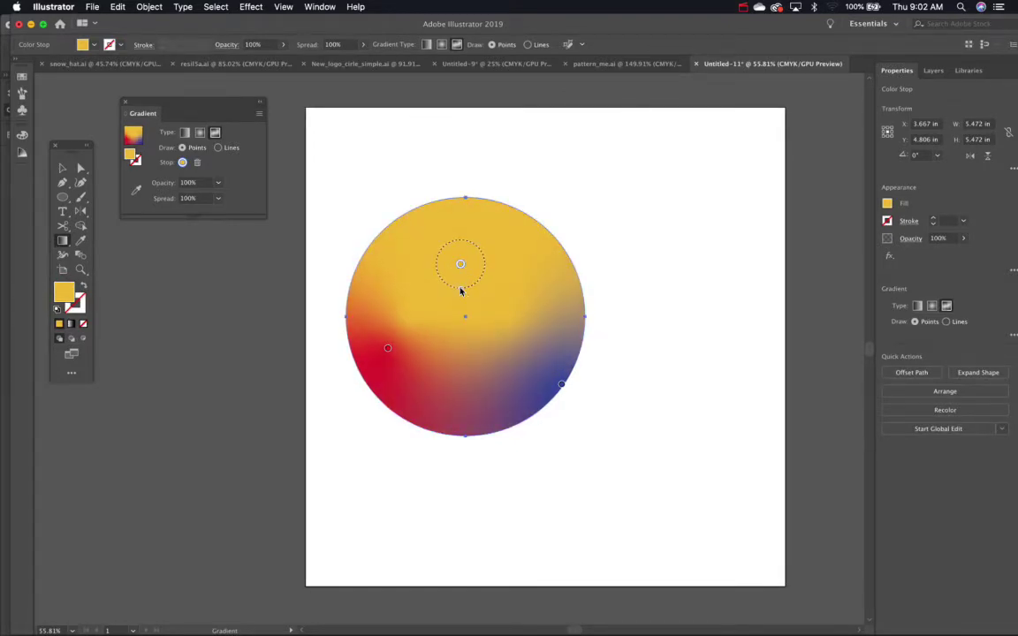
drag(460, 287, 460, 266)
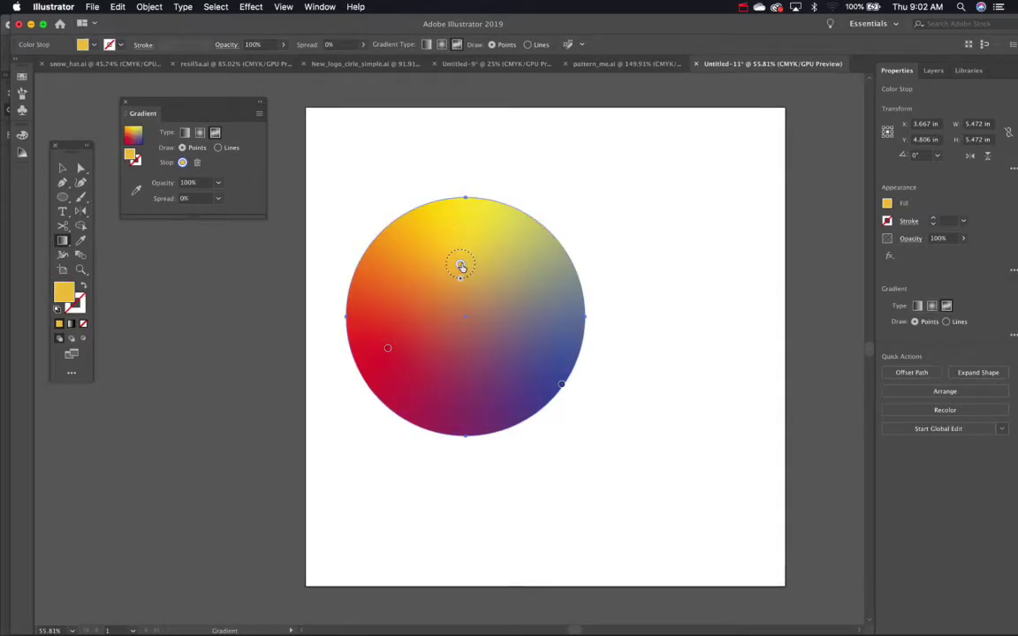
Delete the yellow color stop and undo the deletion, and add a white stop beside it and delete that one
click(198, 164)
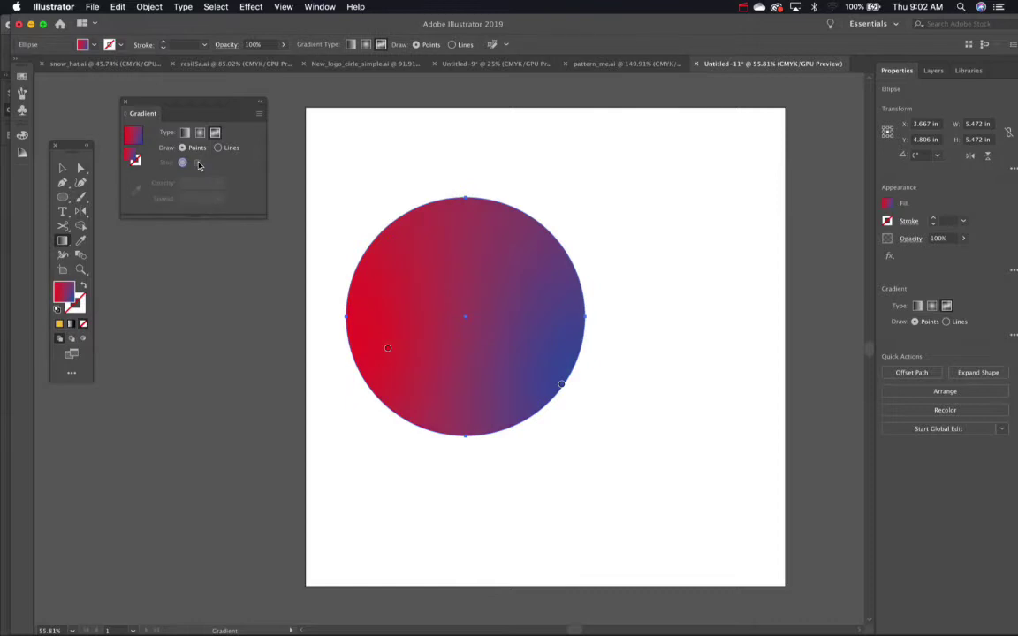
key(super+z)
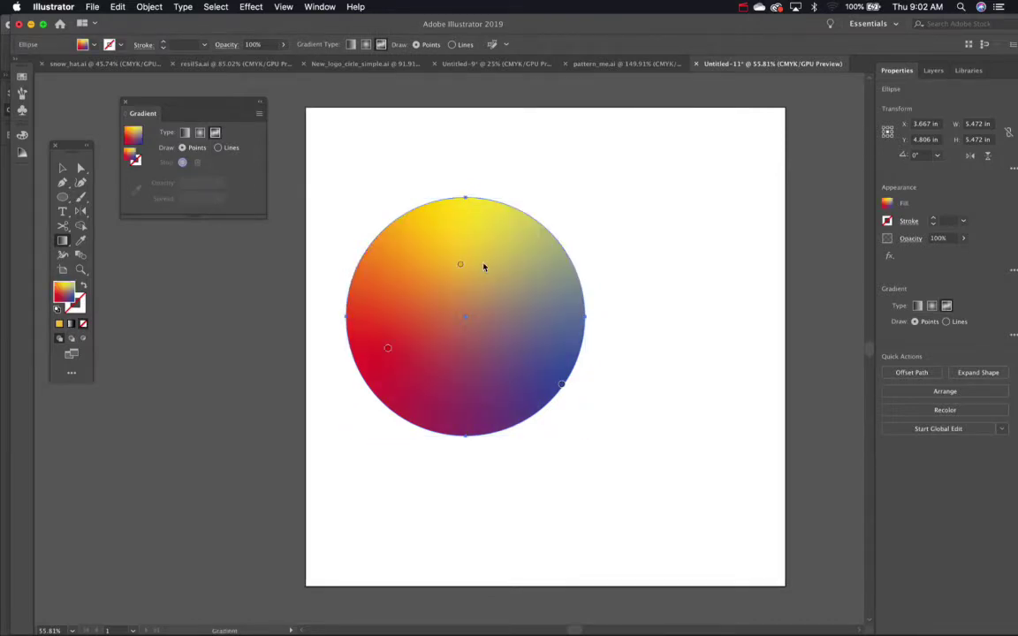
click(483, 264)
key(v)
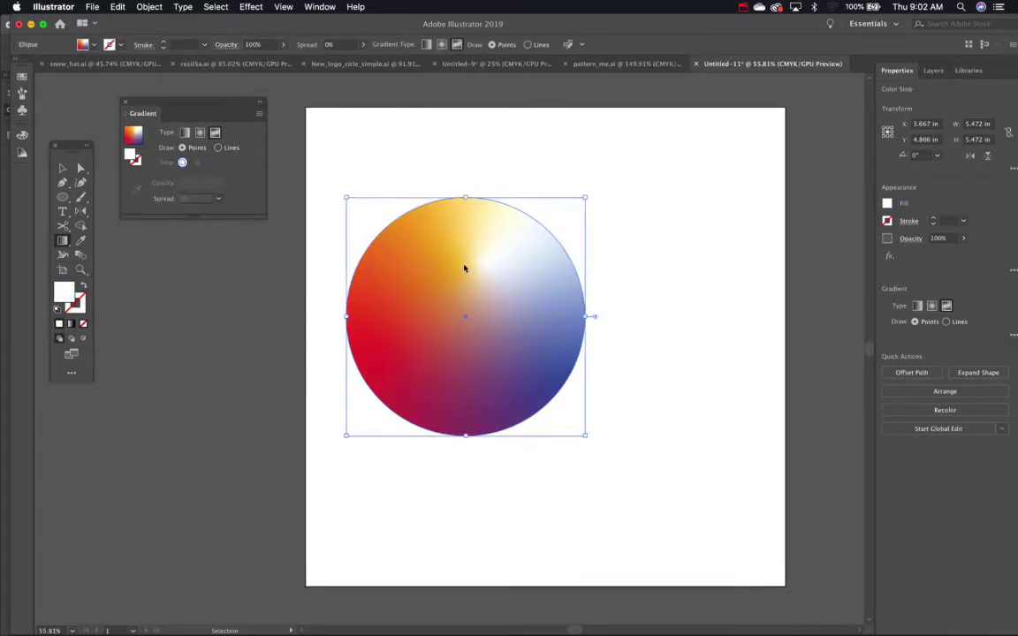
key(g)
key(Delete)
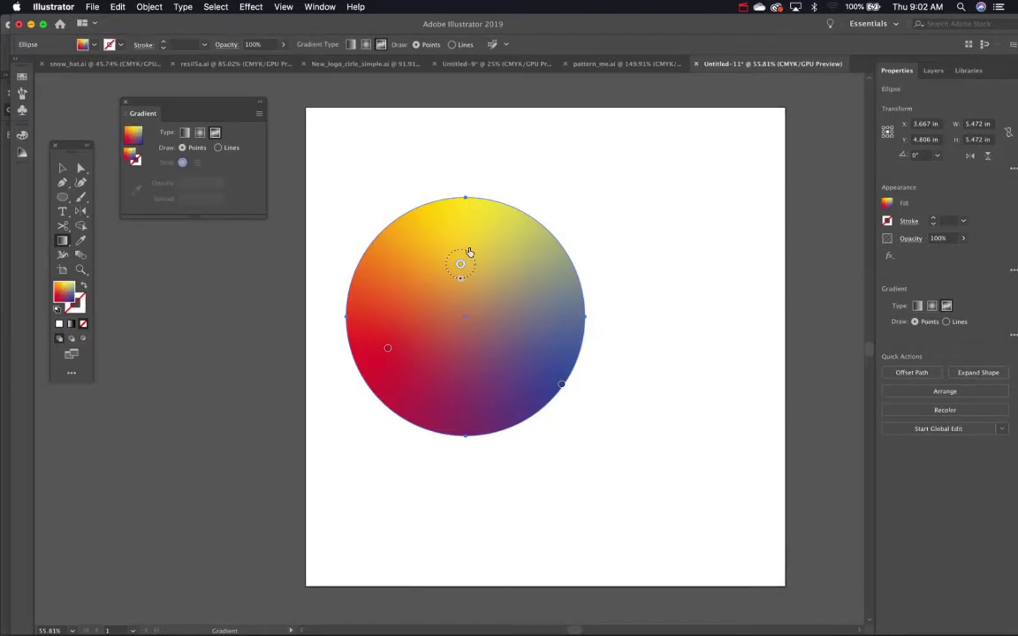
Shift the yellow stop slightly to the right, connect the yellow, red and blue stops with a gradient line, and deselect the circle
drag(469, 252, 484, 254)
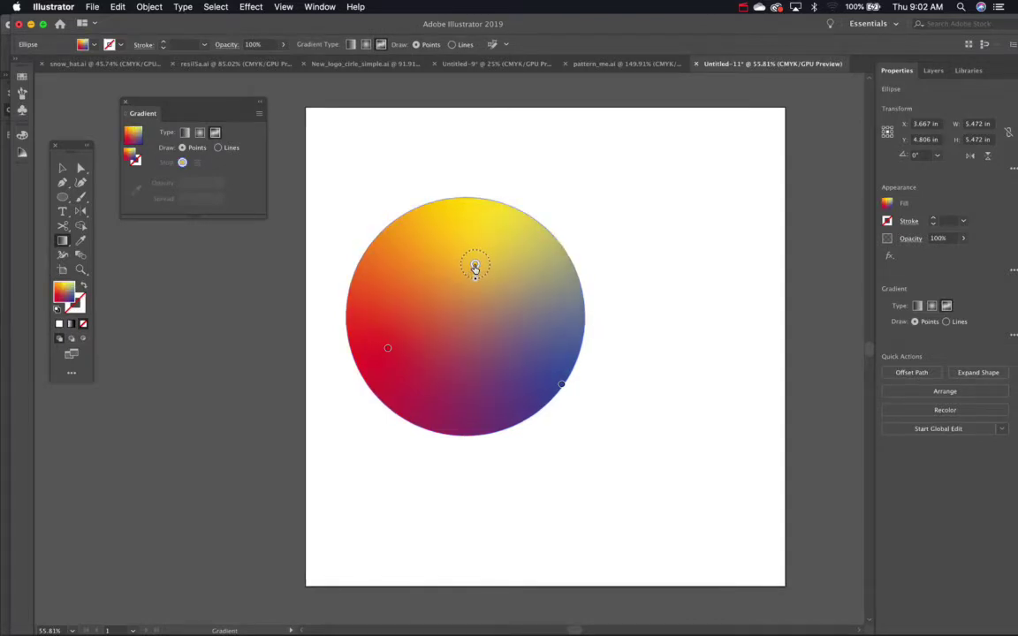
click(217, 147)
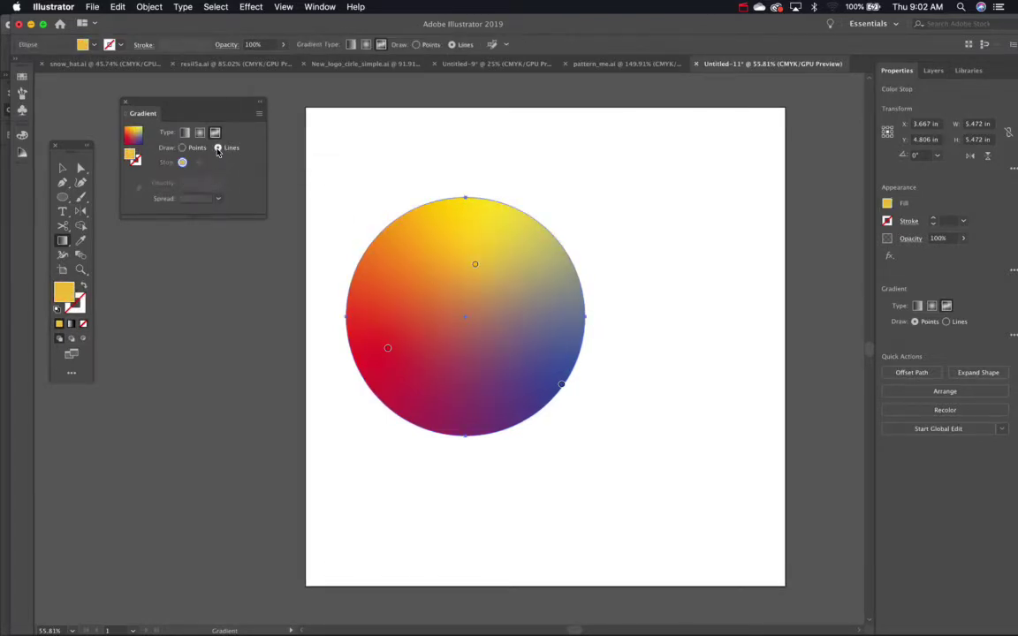
click(475, 266)
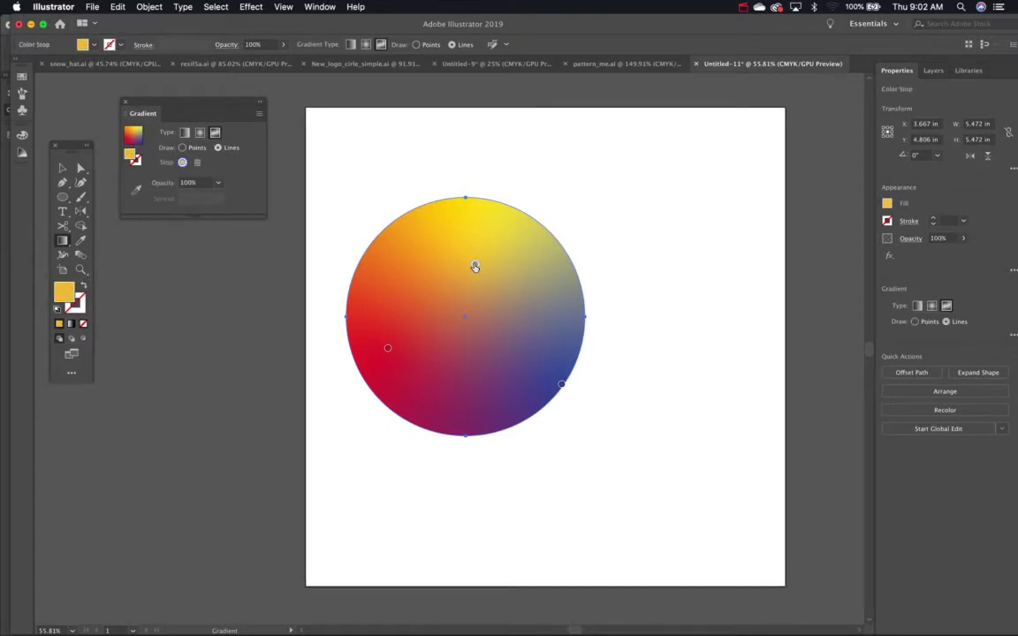
click(388, 349)
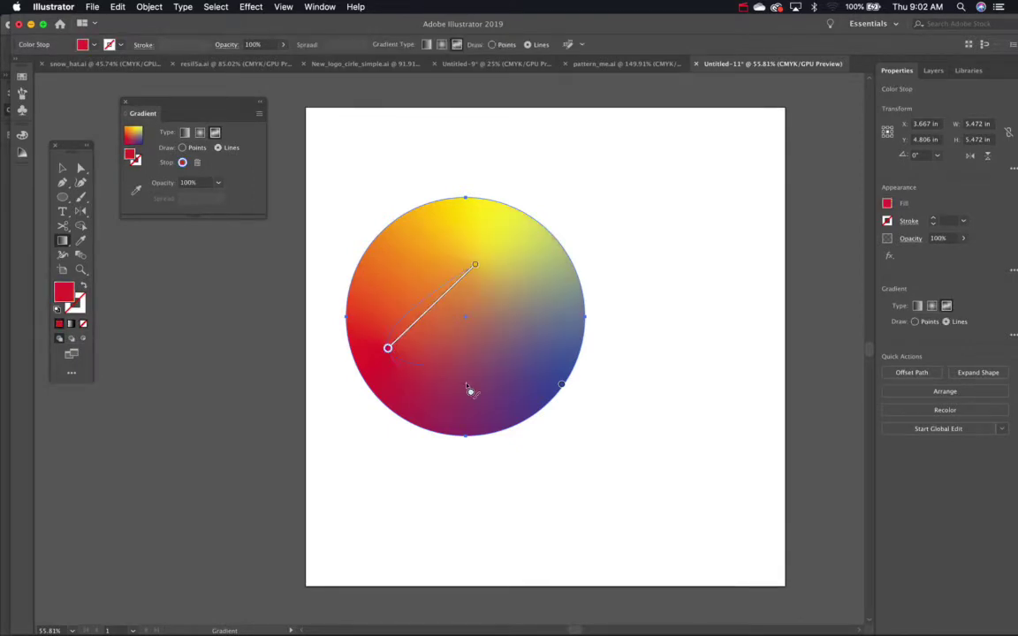
click(562, 385)
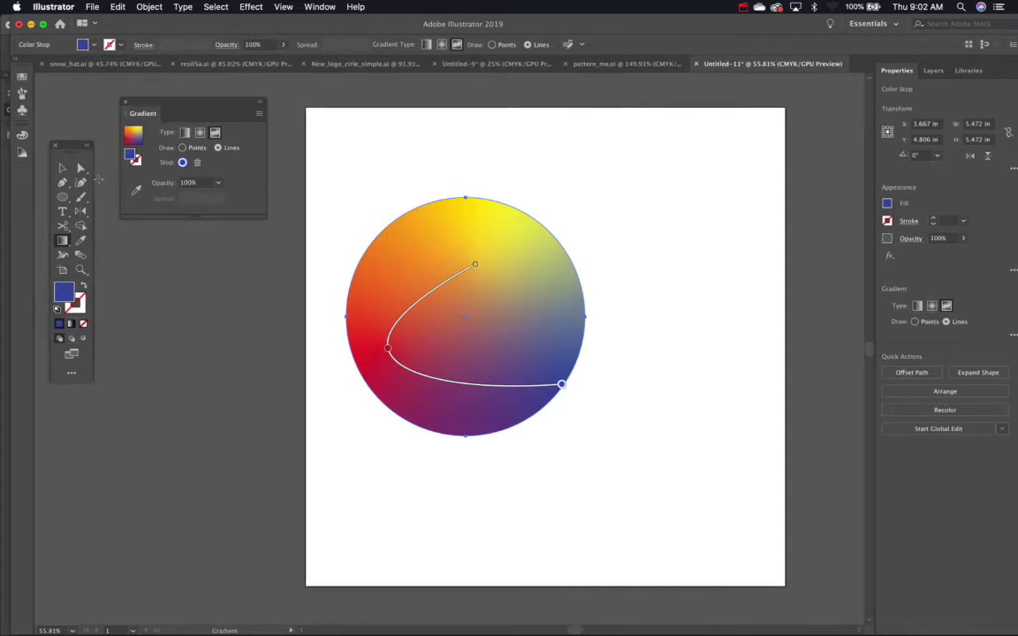
click(64, 169)
click(218, 339)
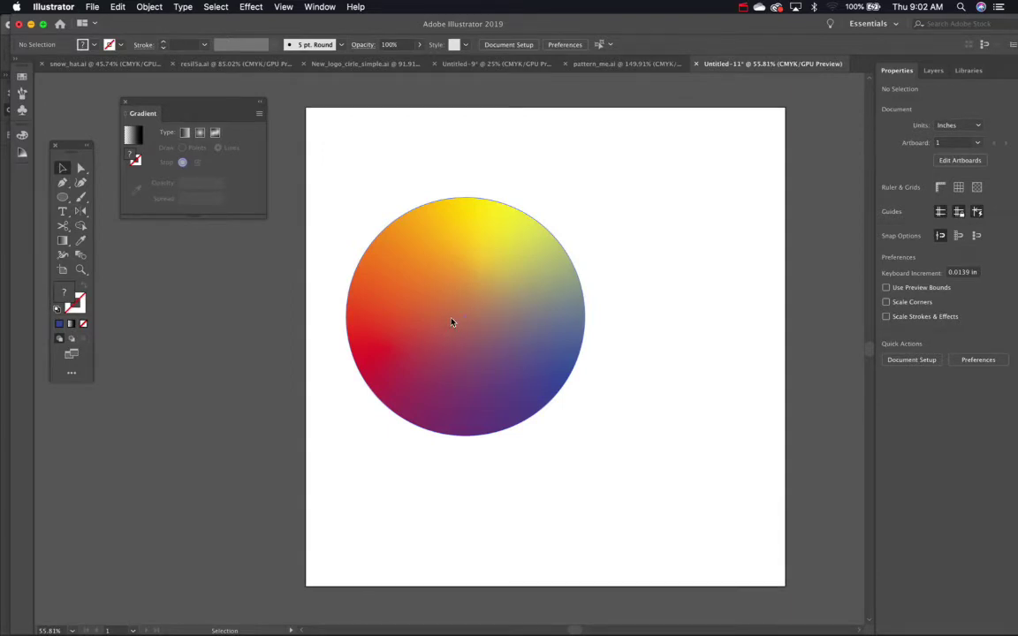
Duplicate the gradient circle to its right and fill the copy with the white-to-black linear gradient
drag(453, 323, 705, 336)
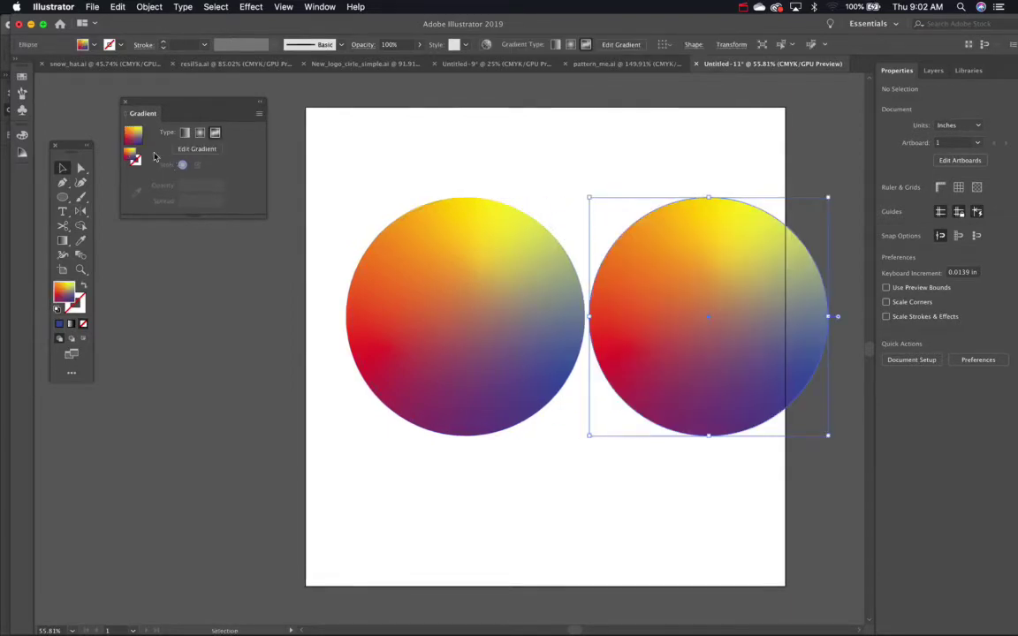
click(185, 133)
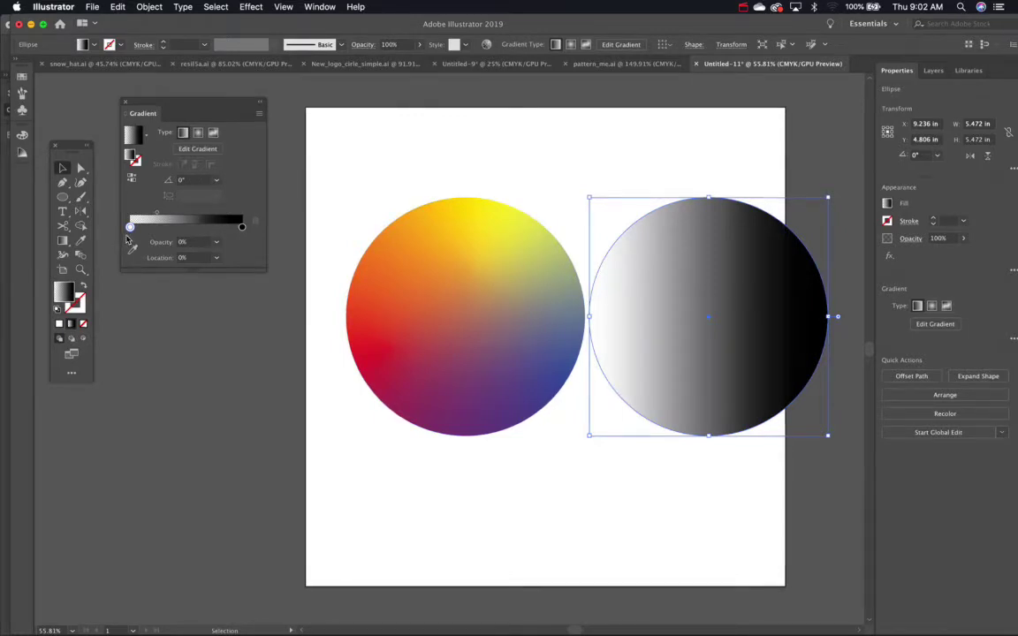
Shift the copy's gradient midpoint to a location of 45.56% and place the copy exactly over the colored circle
drag(155, 217, 188, 257)
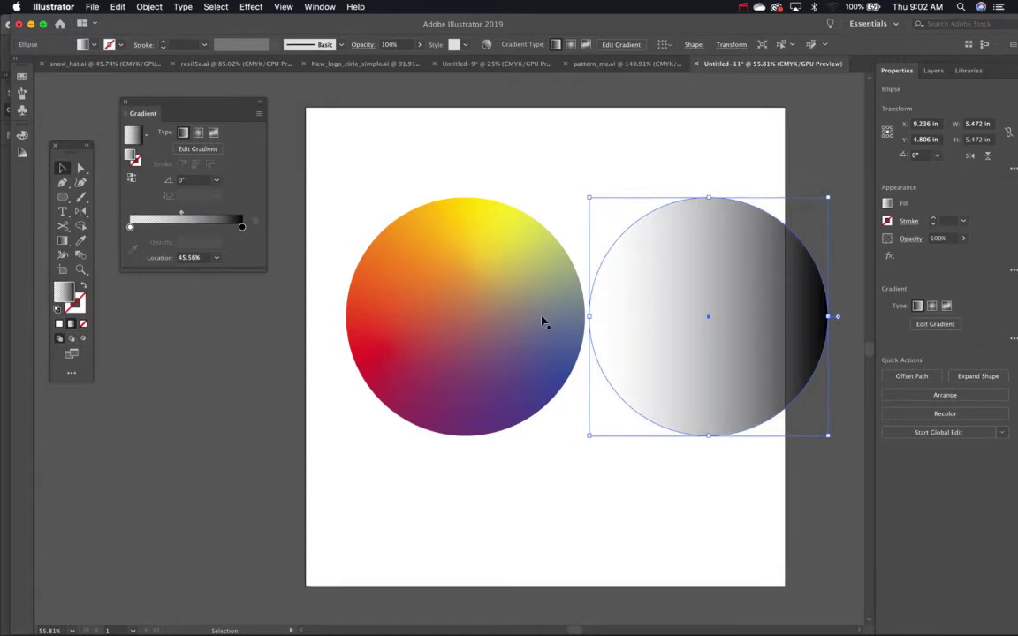
drag(735, 354, 500, 336)
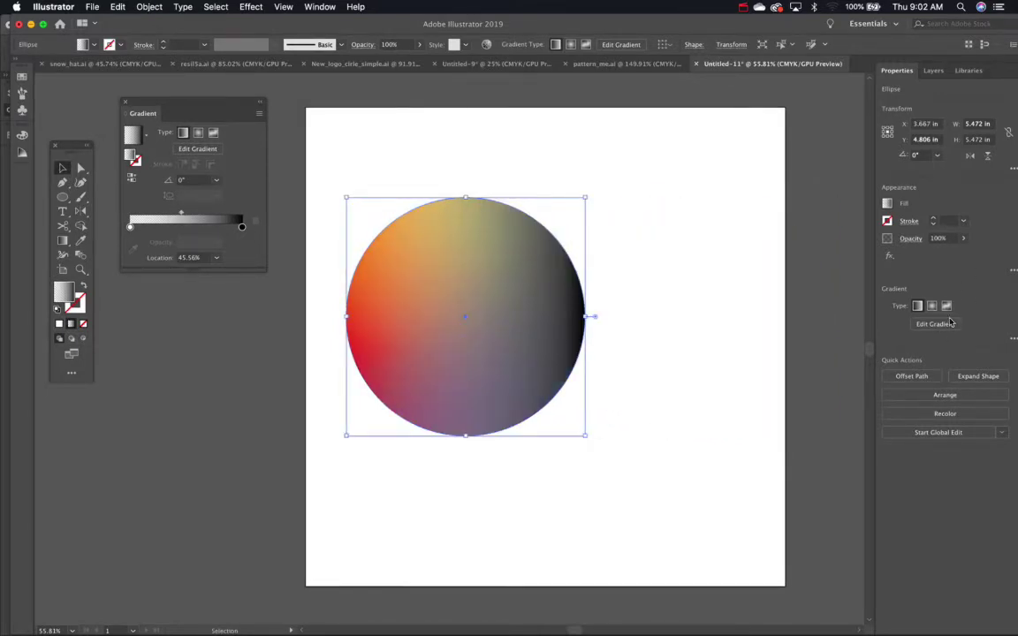
Set the overlaid circle's blending mode to Multiply and deselect it
click(910, 239)
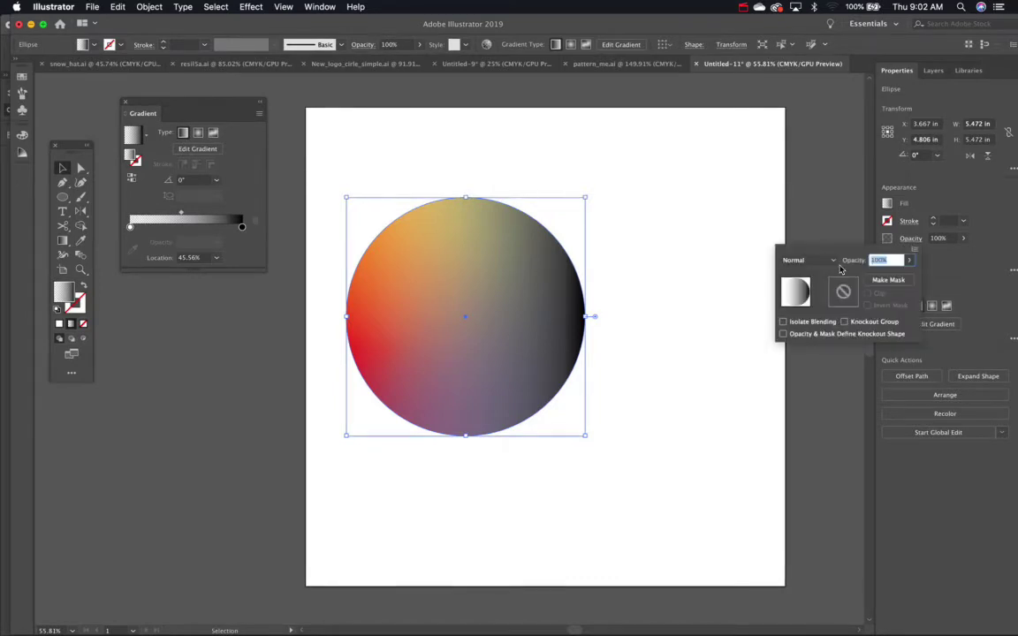
click(806, 259)
click(804, 303)
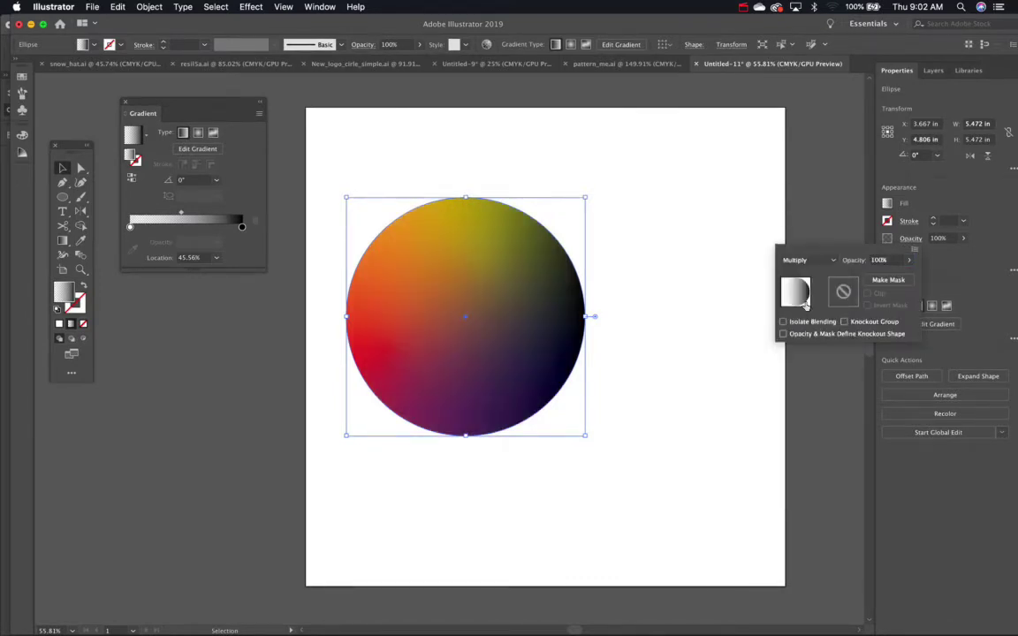
click(691, 317)
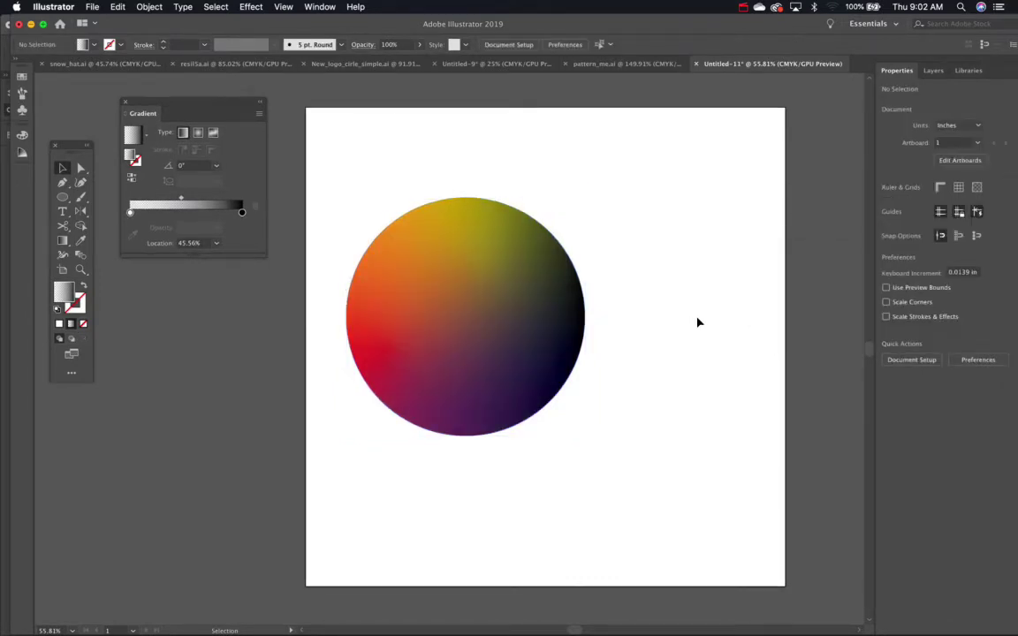
Select the overlaid circle and duplicate its transparent white stop near the middle of the gradient
click(576, 318)
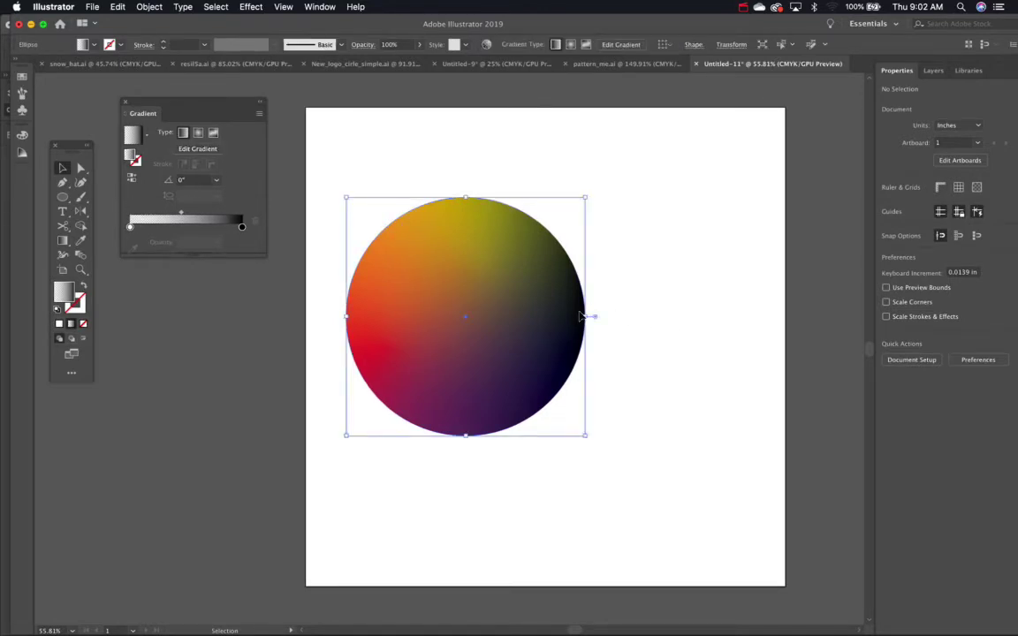
alt+drag(132, 229, 152, 230)
key(super+z)
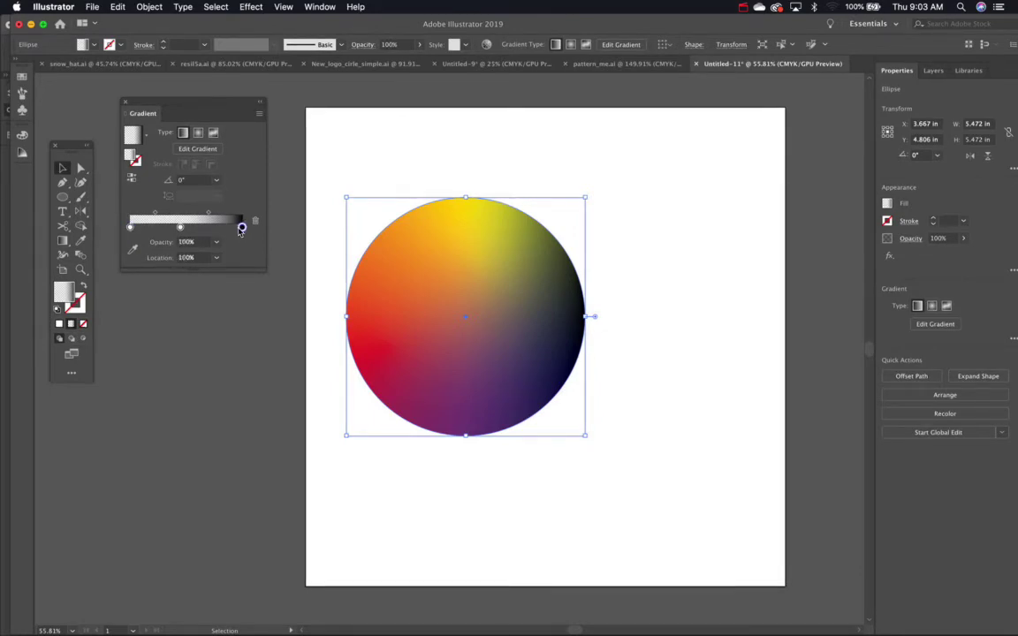
Duplicate the black stop to location 0% on the overlay's gradient and move both midpoints outward toward the black ends
drag(243, 228, 124, 273)
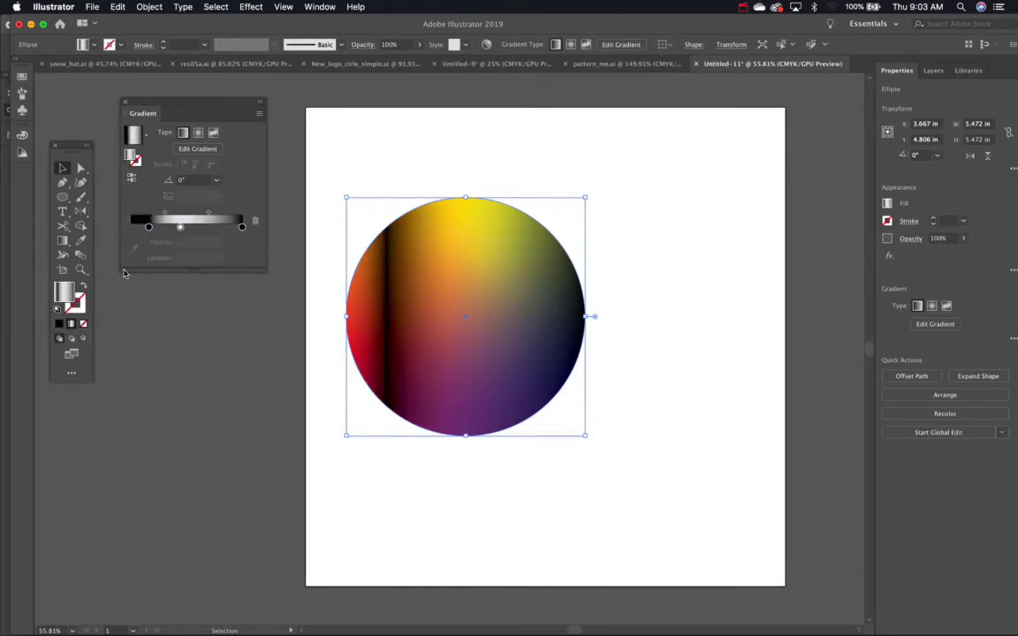
click(147, 230)
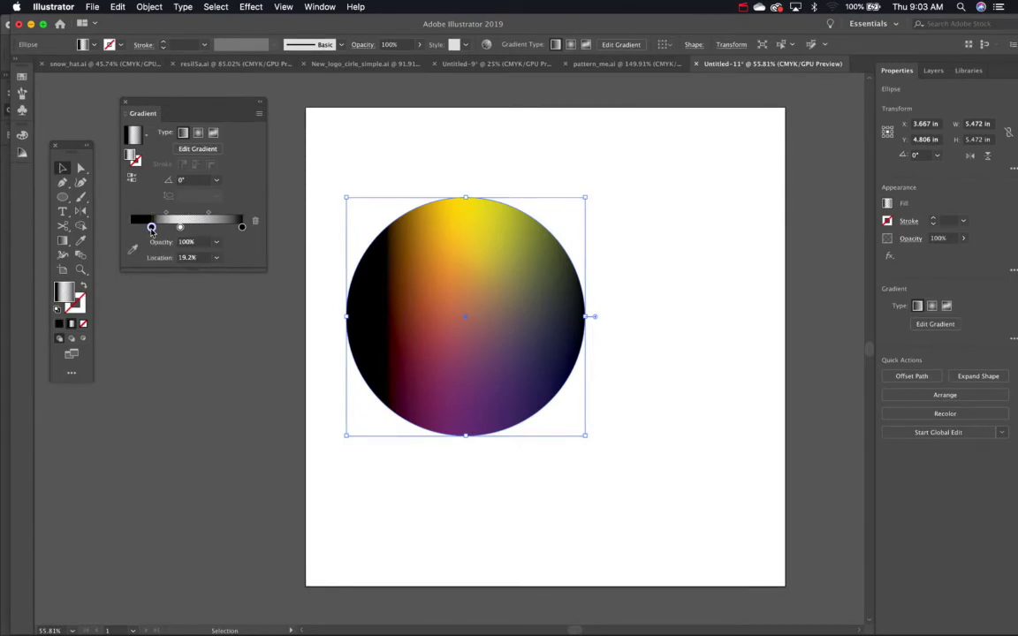
drag(148, 230, 134, 229)
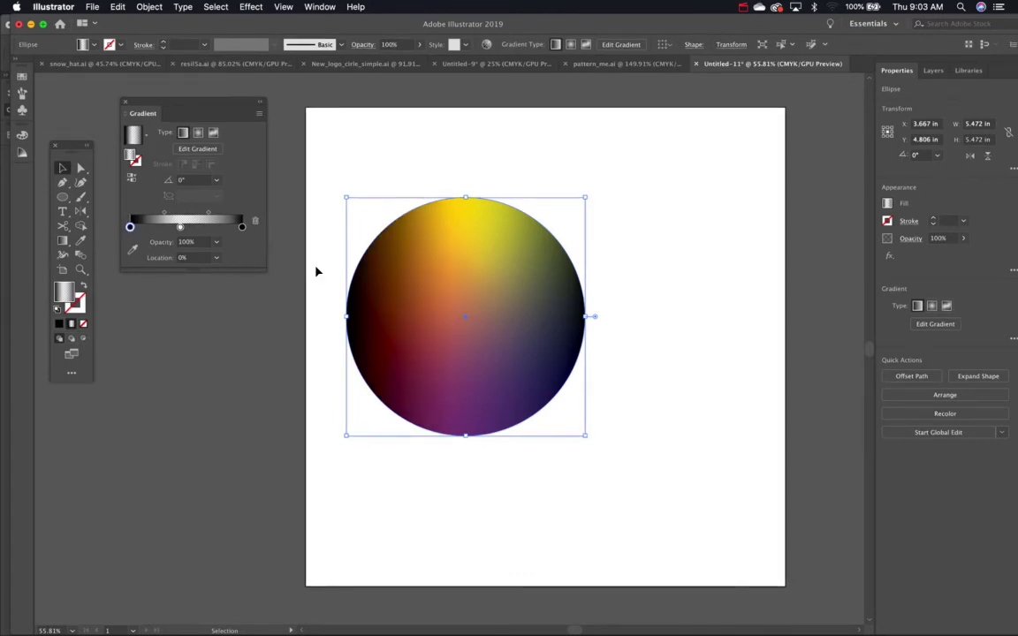
drag(165, 213, 221, 214)
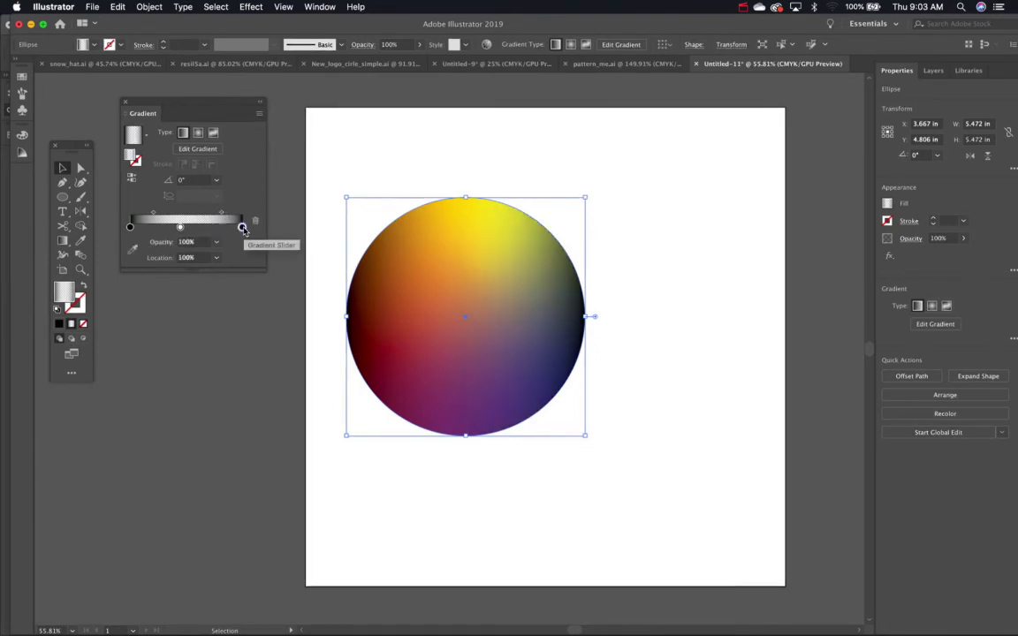
Set the opacity of both black end stops to 50% and deselect the circle
click(242, 227)
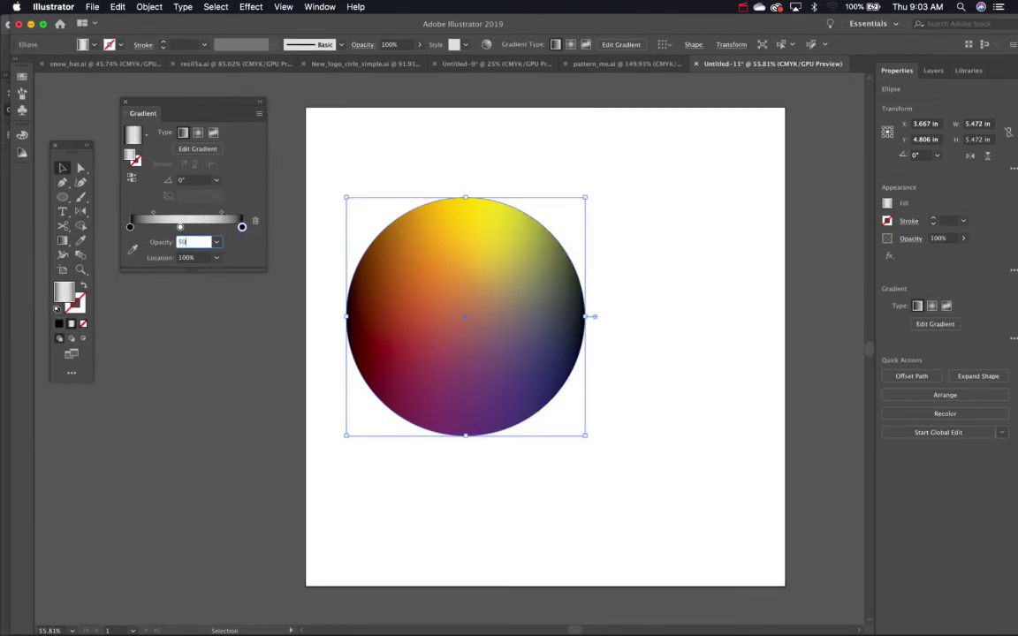
text(50)
key(Return)
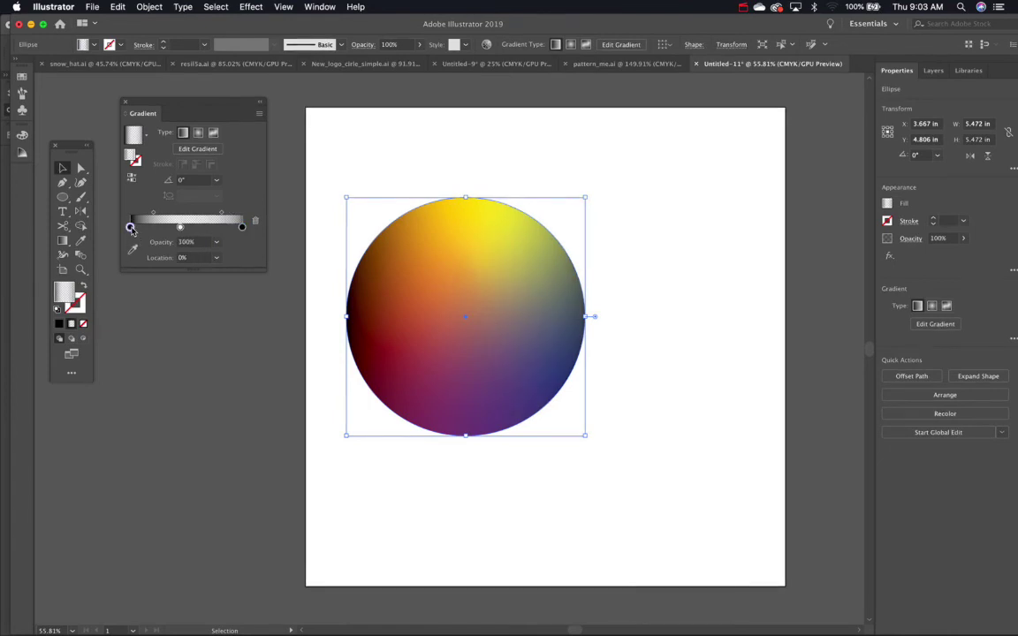
click(130, 228)
text(50)
key(Return)
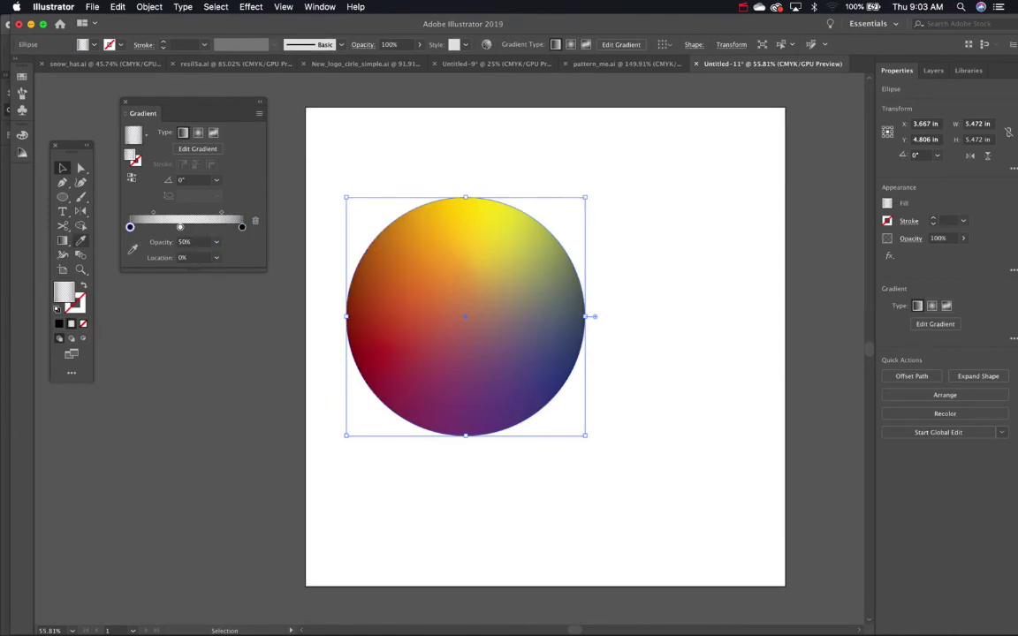
click(270, 390)
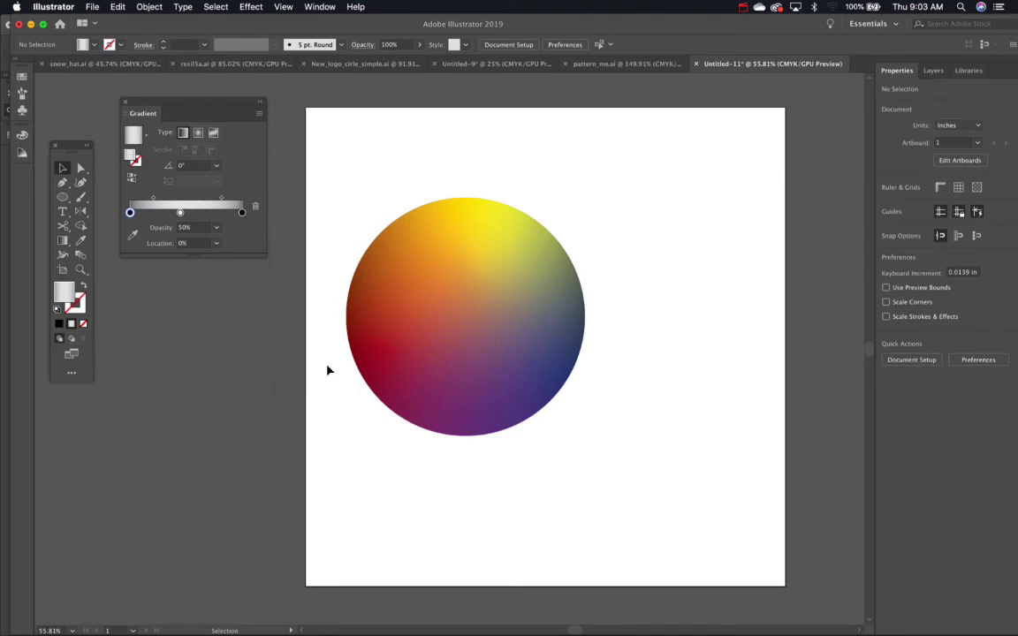